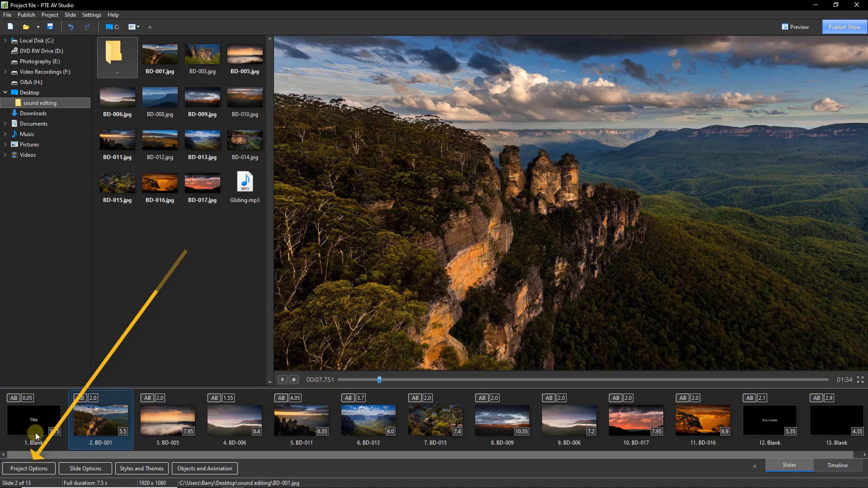
{"action": "left_click", "coordinate": [29, 469]}
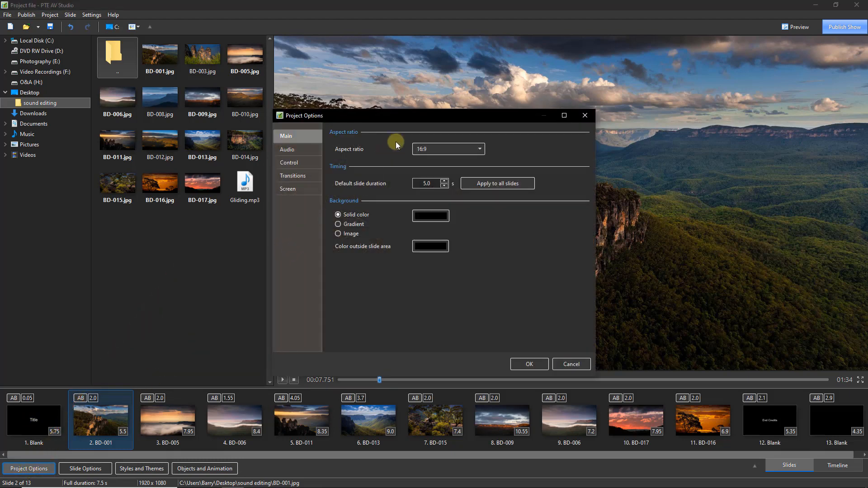
{"action": "left_click_drag", "start_coordinate": [392, 115], "coordinate": [446, 82]}
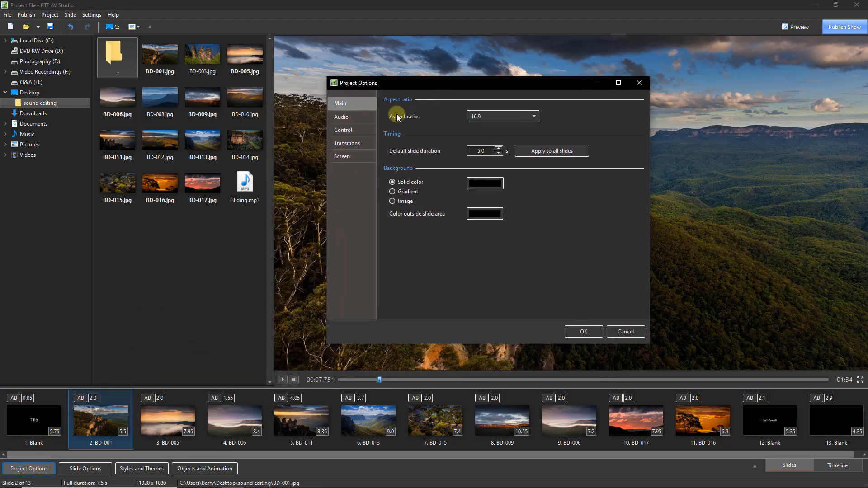
{"action": "left_click", "coordinate": [358, 117]}
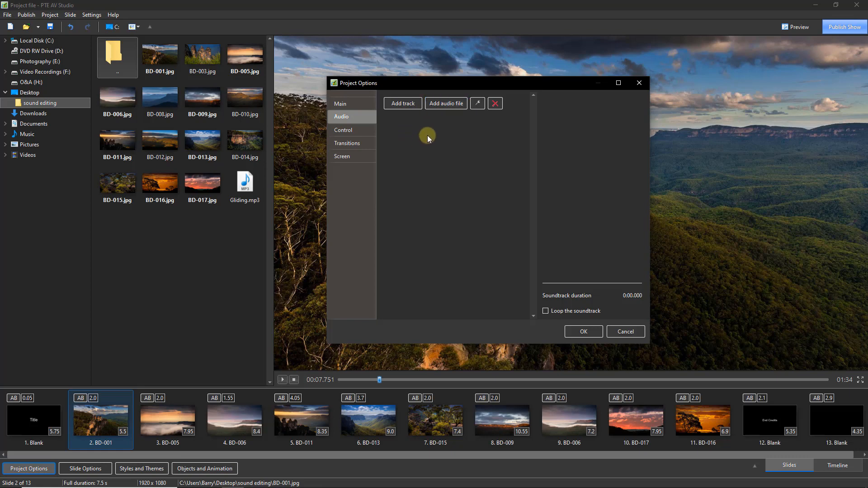
{"action": "left_click", "coordinate": [443, 104]}
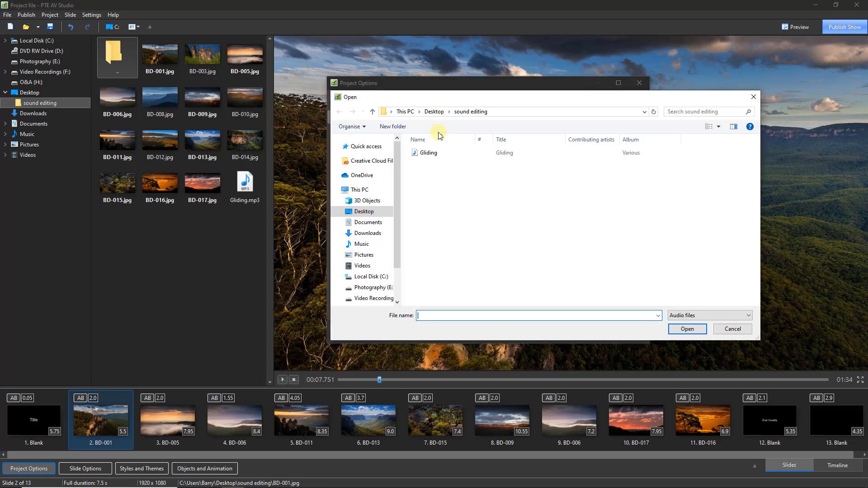
{"action": "left_click", "coordinate": [423, 155]}
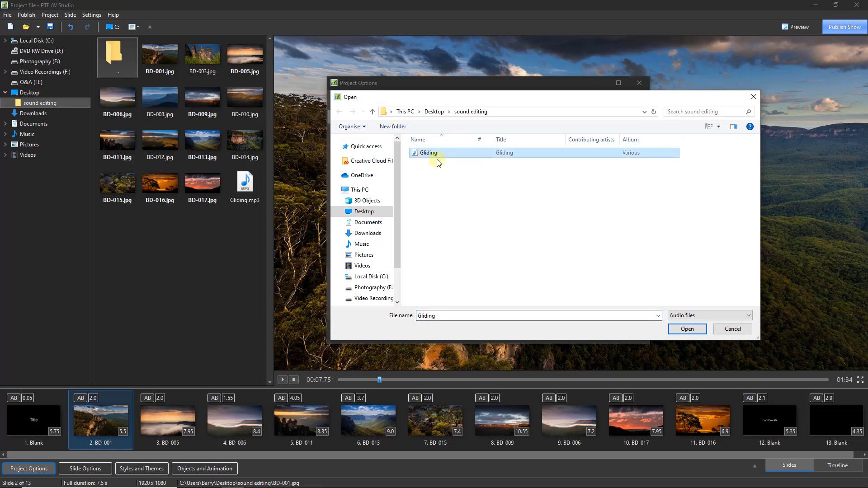
{"action": "left_click", "coordinate": [686, 329]}
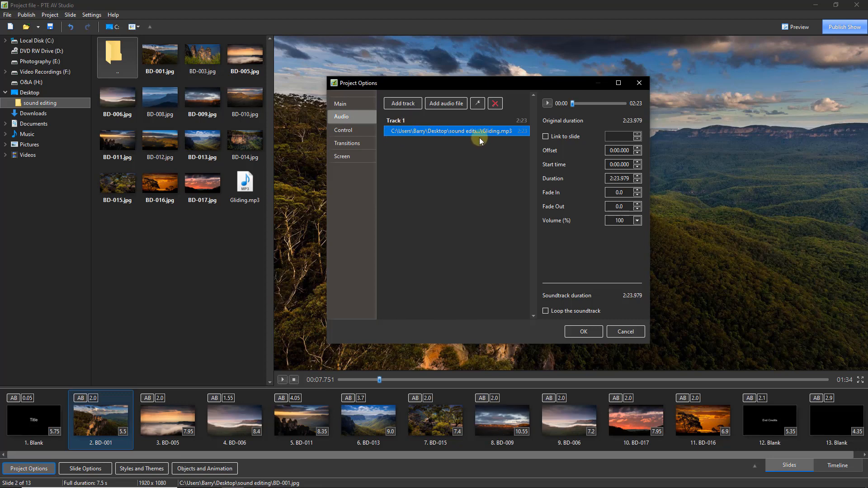
{"action": "left_click", "coordinate": [620, 331]}
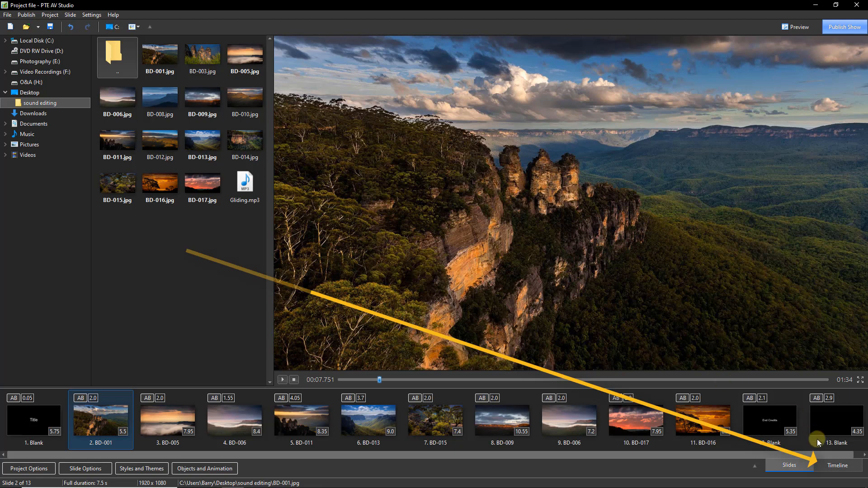
Place Gliding.mp3 on the timeline's audio track at the beginning of slide 2, about 5.8 s in
{"action": "left_click", "coordinate": [832, 466]}
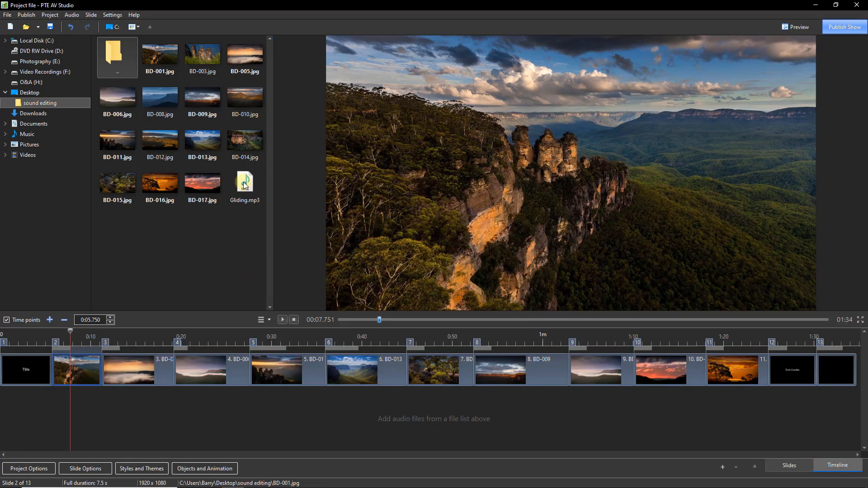
{"action": "left_click_drag", "start_coordinate": [251, 202], "coordinate": [57, 401]}
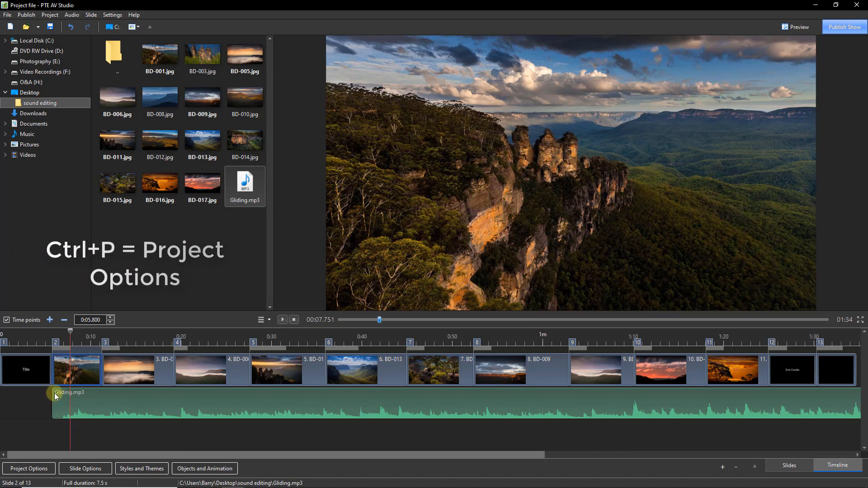
Review the audio clip's settings in Project Options, then view the slide list and return to the timeline
{"action": "key", "text": "ctrl+p"}
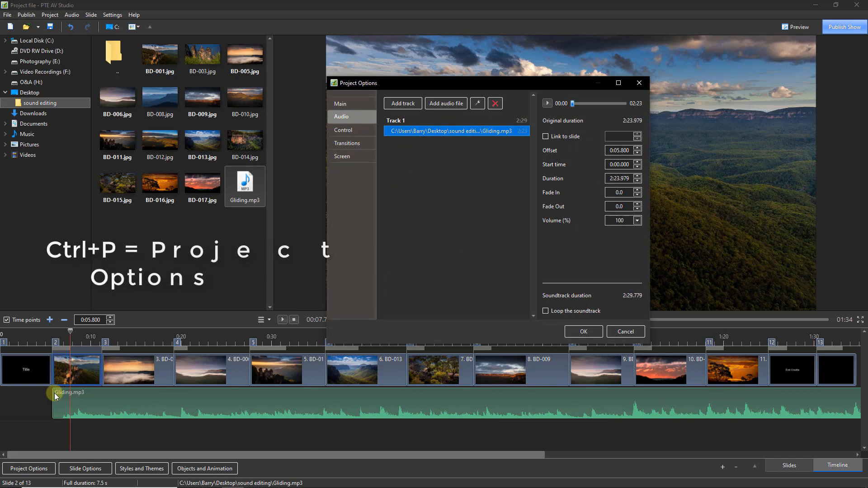
{"action": "left_click", "coordinate": [620, 333]}
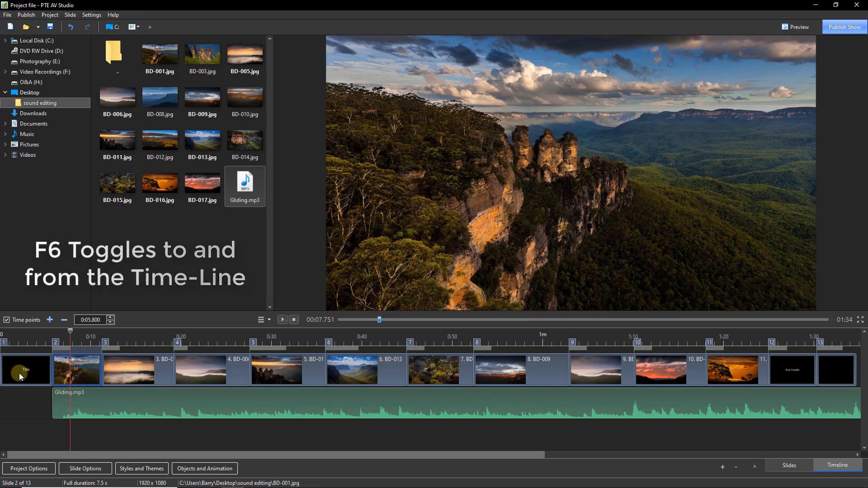
{"action": "key", "text": "F6"}
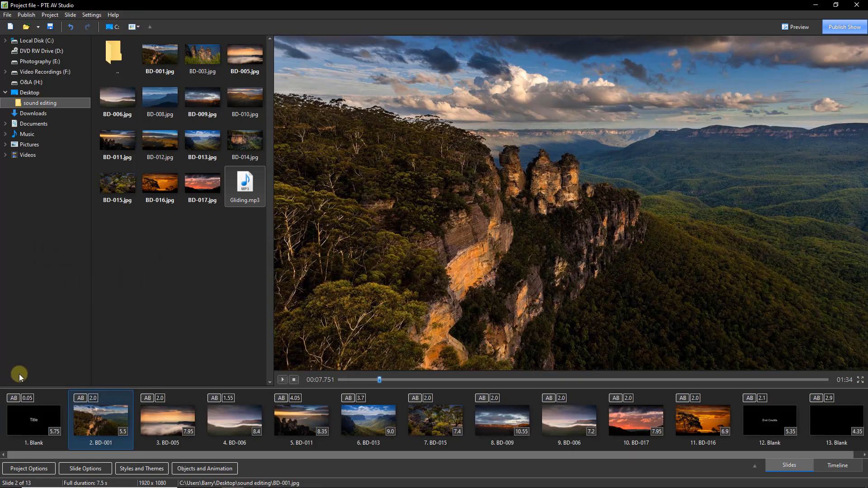
{"action": "key", "text": "F6"}
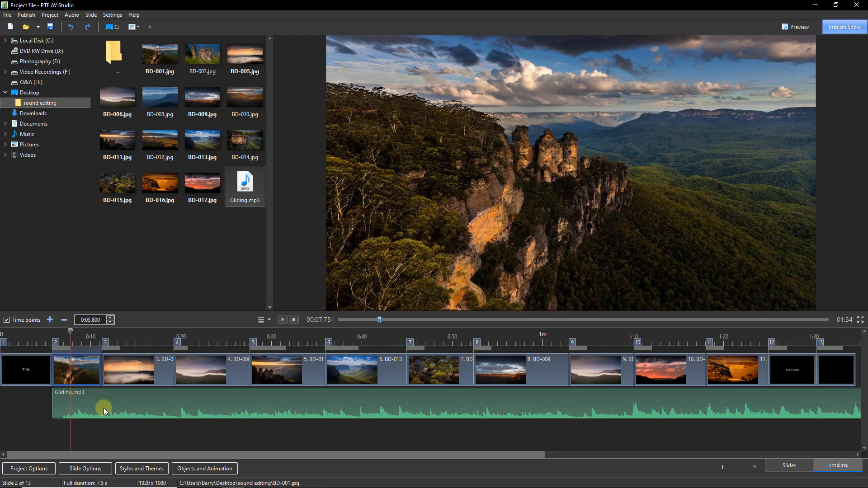
Trim about 0.8 s of silence from the beginning of the Gliding.mp3 clip and position it at about 5.55 s
{"action": "left_click_drag", "start_coordinate": [99, 403], "coordinate": [39, 403]}
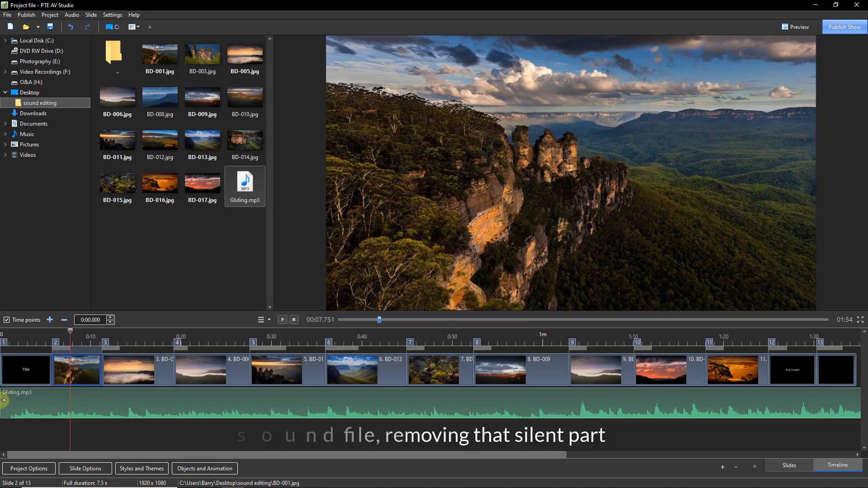
{"action": "left_click_drag", "start_coordinate": [3, 399], "coordinate": [8, 397]}
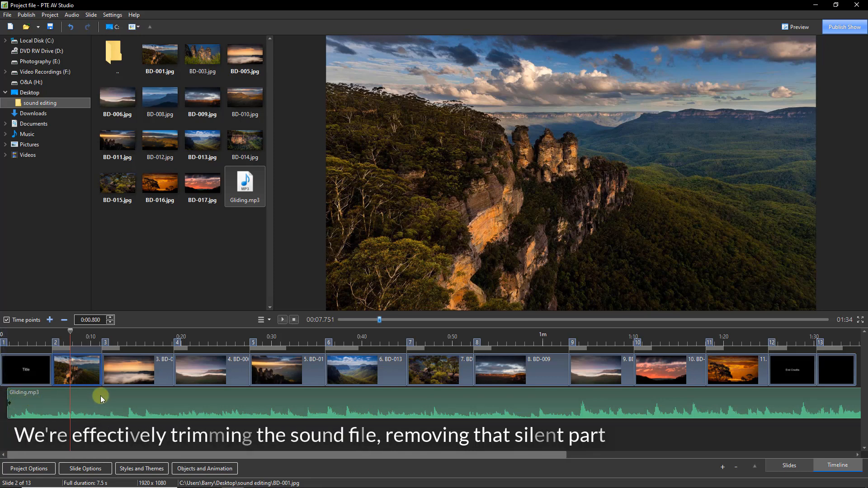
{"action": "left_click_drag", "start_coordinate": [105, 401], "coordinate": [91, 401]}
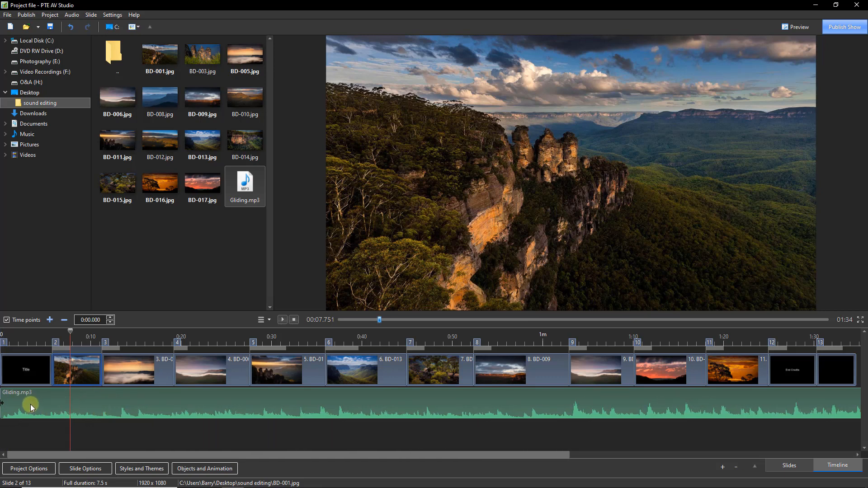
{"action": "left_click_drag", "start_coordinate": [33, 405], "coordinate": [83, 405]}
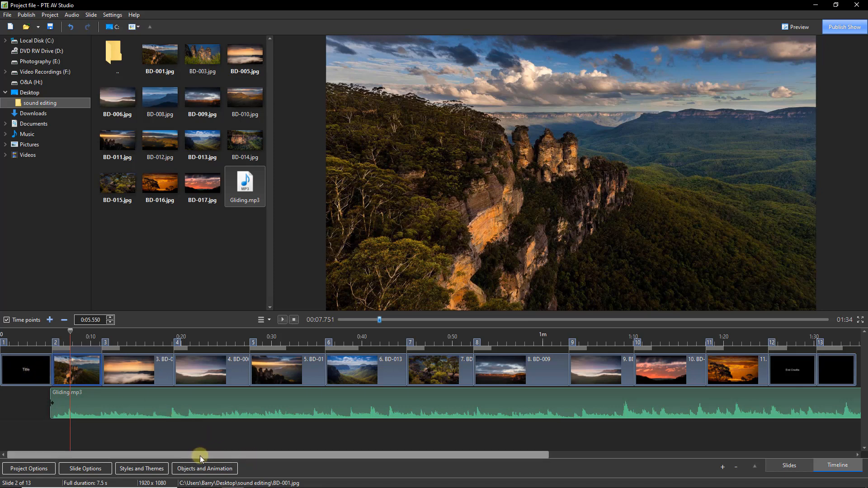
Trim the end of the Gliding.mp3 clip back to within the final blank slide, giving a duration of about 1:27.7
{"action": "left_click_drag", "start_coordinate": [201, 456], "coordinate": [551, 483]}
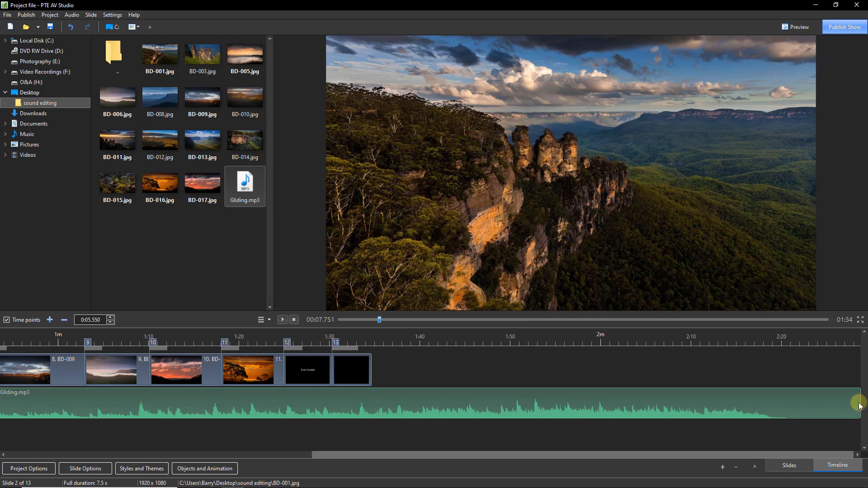
{"action": "left_click_drag", "start_coordinate": [860, 402], "coordinate": [365, 381]}
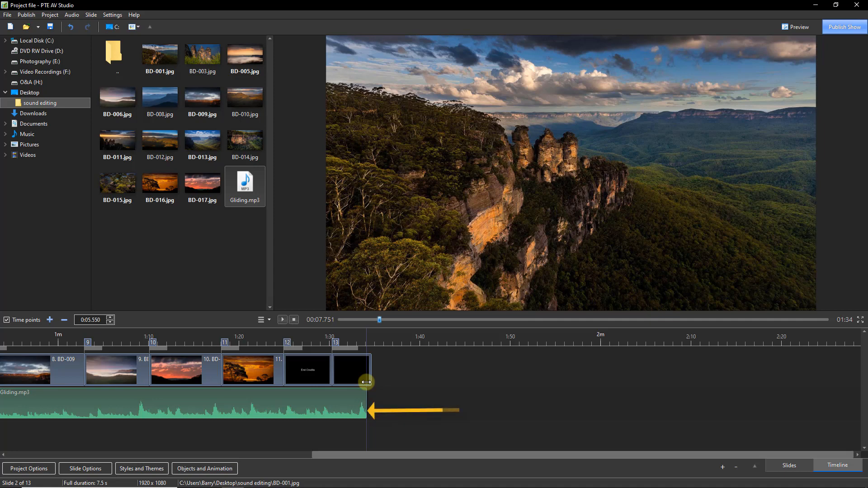
{"action": "left_click_drag", "start_coordinate": [366, 382], "coordinate": [358, 379]}
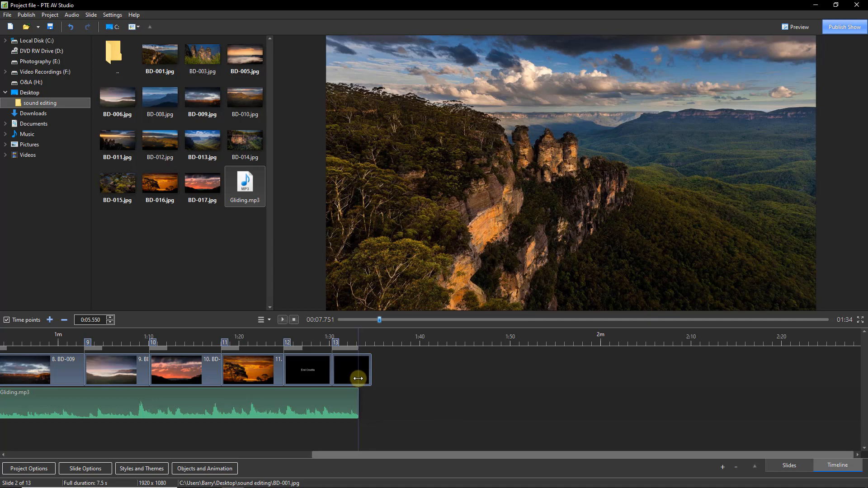
{"action": "left_click_drag", "start_coordinate": [358, 379], "coordinate": [359, 376]}
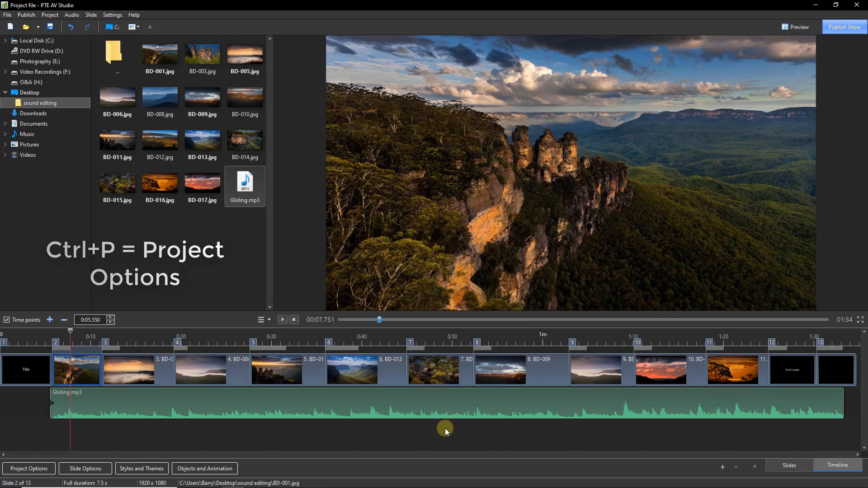
Set the Gliding.mp3 clip's fade-out to 15 seconds and play back the show's ending from about 1:17.75
{"action": "key", "text": "ctrl+p"}
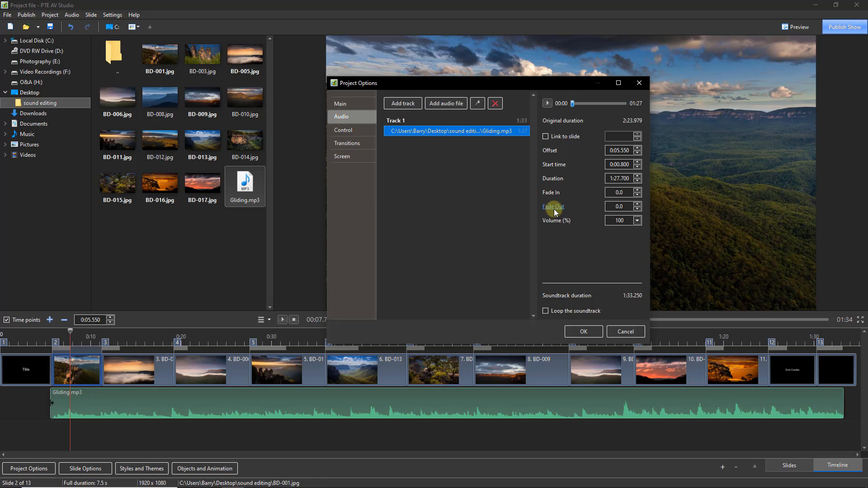
{"action": "left_click", "coordinate": [637, 210]}
{"action": "left_click_drag", "start_coordinate": [626, 205], "coordinate": [607, 206]}
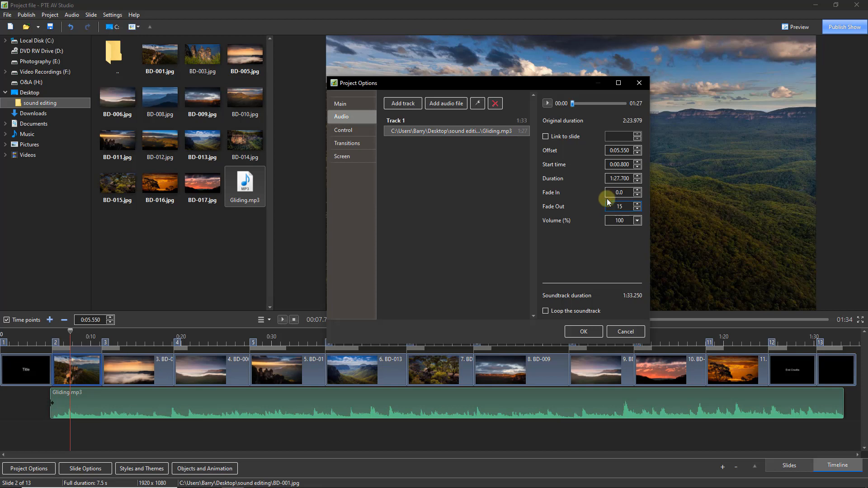
{"action": "left_click", "coordinate": [584, 333]}
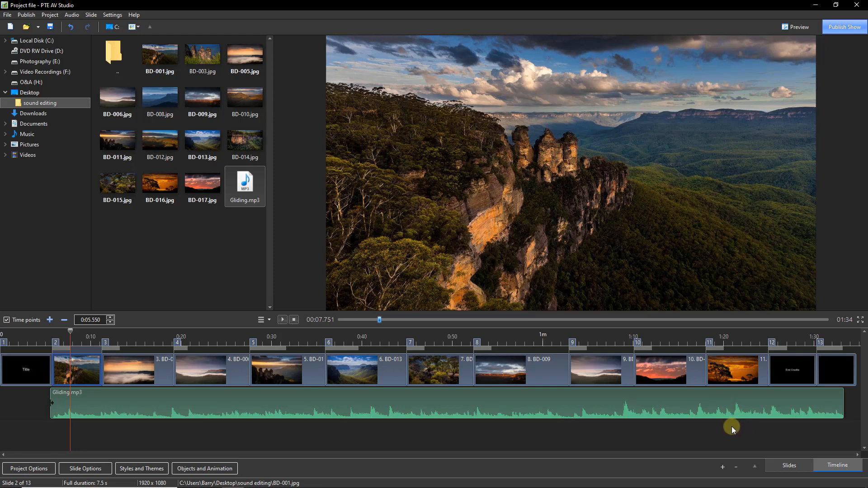
{"action": "left_click", "coordinate": [703, 333]}
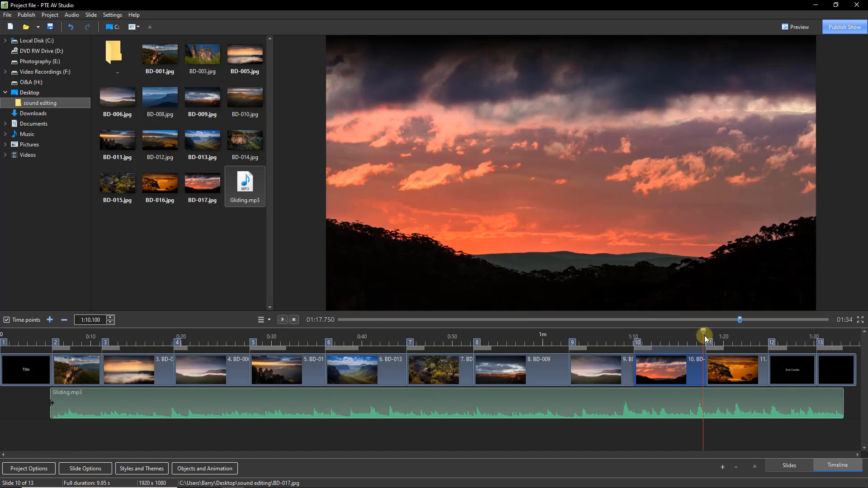
{"action": "left_click", "coordinate": [283, 320]}
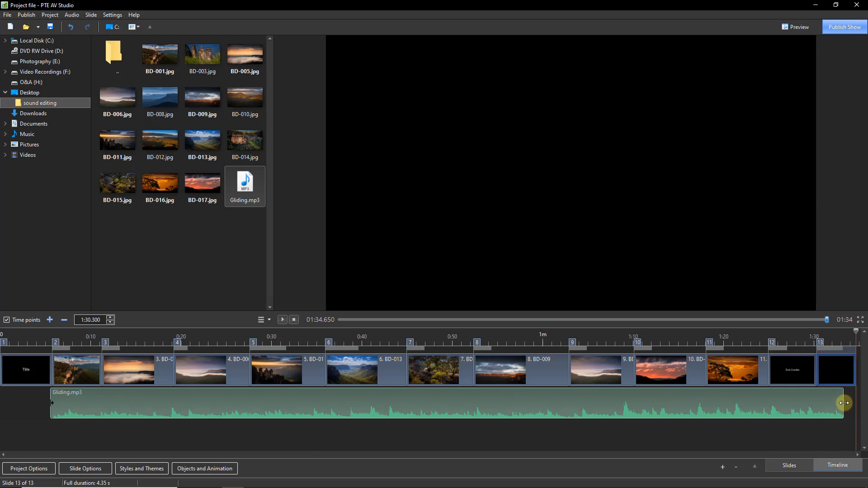
Readjust the end of the Gliding.mp3 clip to about 1:33, slightly before the final slide finishes
{"action": "mouse_move", "coordinate": [843, 402]}
{"action": "left_mouse_down"}
{"action": "mouse_move", "coordinate": [828, 398]}
{"action": "mouse_move", "coordinate": [853, 401]}
{"action": "left_mouse_up"}
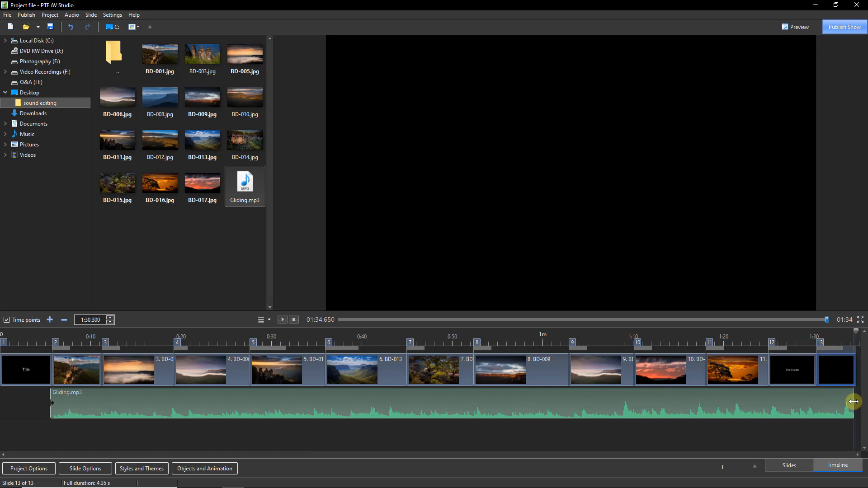
{"action": "left_click_drag", "start_coordinate": [854, 401], "coordinate": [853, 401]}
{"action": "left_click_drag", "start_coordinate": [853, 402], "coordinate": [840, 402]}
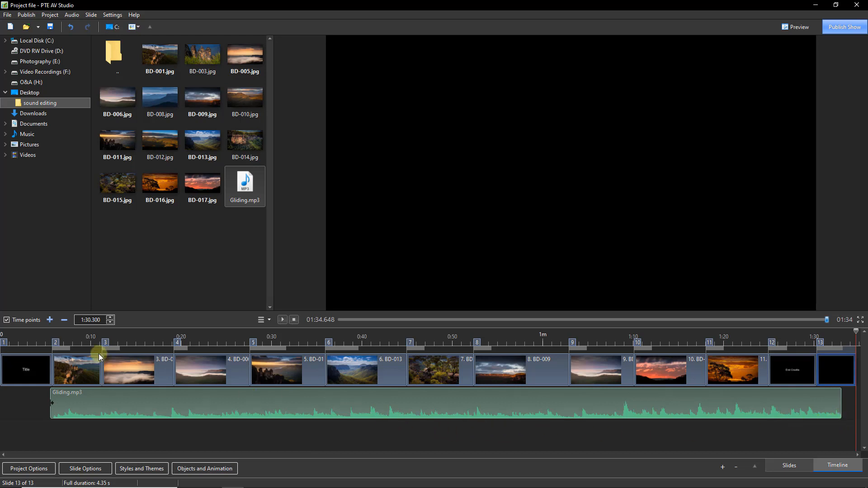
Link the Gliding.mp3 clip to slide 2 and shift that slide slightly along the timeline, taking the clip to about 5.7 s
{"action": "left_click", "coordinate": [78, 367]}
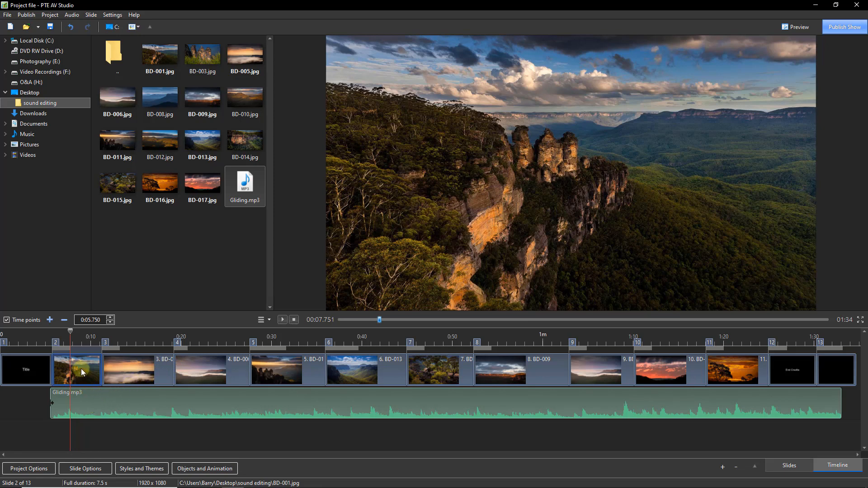
{"action": "right_click", "coordinate": [77, 403]}
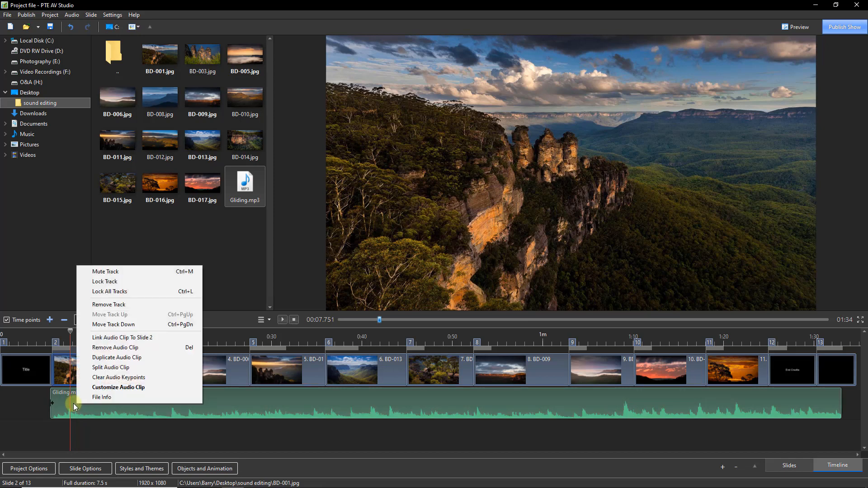
{"action": "left_click", "coordinate": [102, 339]}
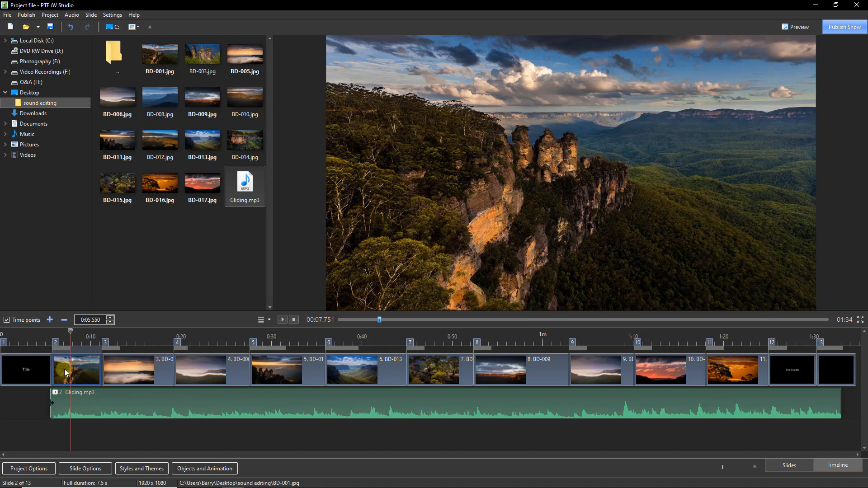
{"action": "mouse_move", "coordinate": [63, 372]}
{"action": "left_mouse_down"}
{"action": "mouse_move", "coordinate": [30, 367]}
{"action": "mouse_move", "coordinate": [126, 376]}
{"action": "mouse_move", "coordinate": [73, 376]}
{"action": "left_mouse_up"}
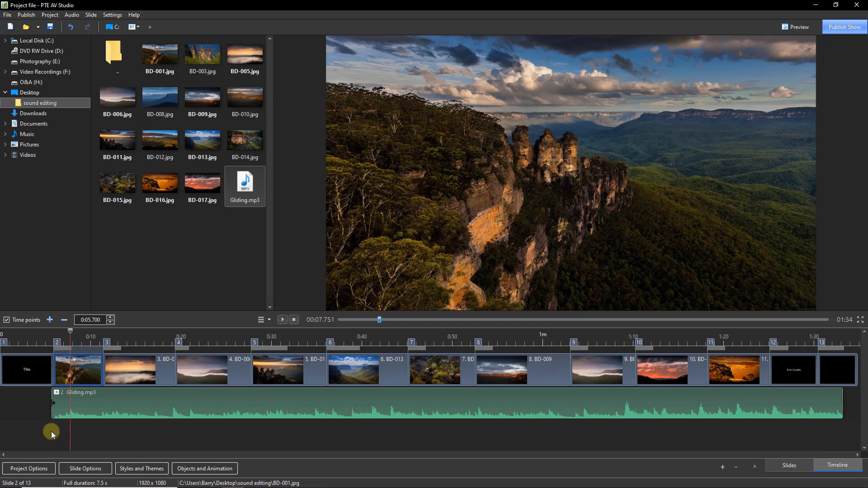
Remove the linked audio clip from the timeline and place Gliding.mp3 there again at about 4.1 s
{"action": "left_click_drag", "start_coordinate": [105, 406], "coordinate": [136, 239]}
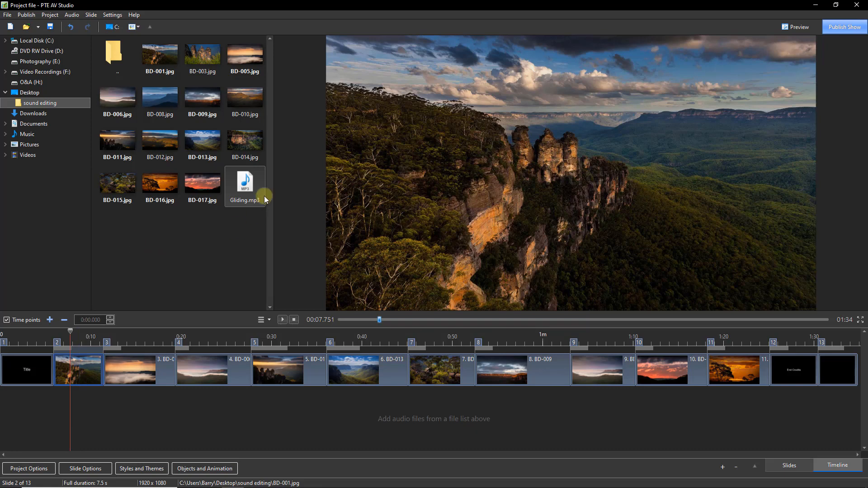
{"action": "left_click", "coordinate": [243, 180]}
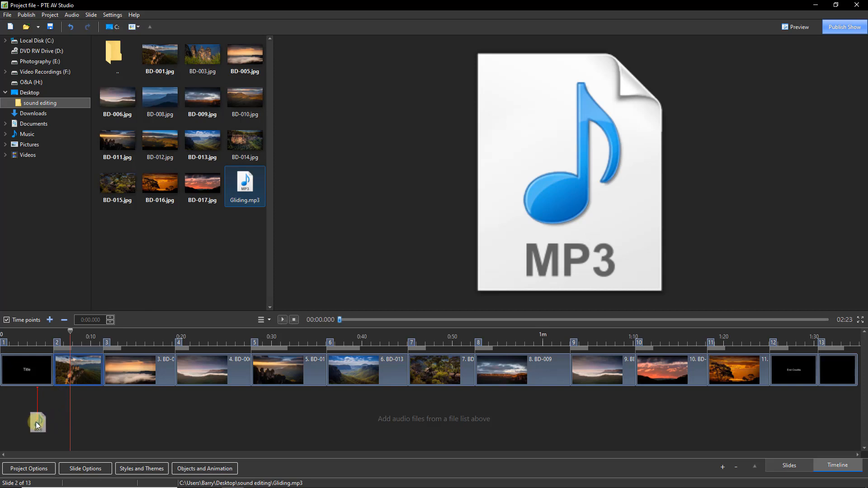
{"action": "left_click_drag", "start_coordinate": [36, 422], "coordinate": [37, 422]}
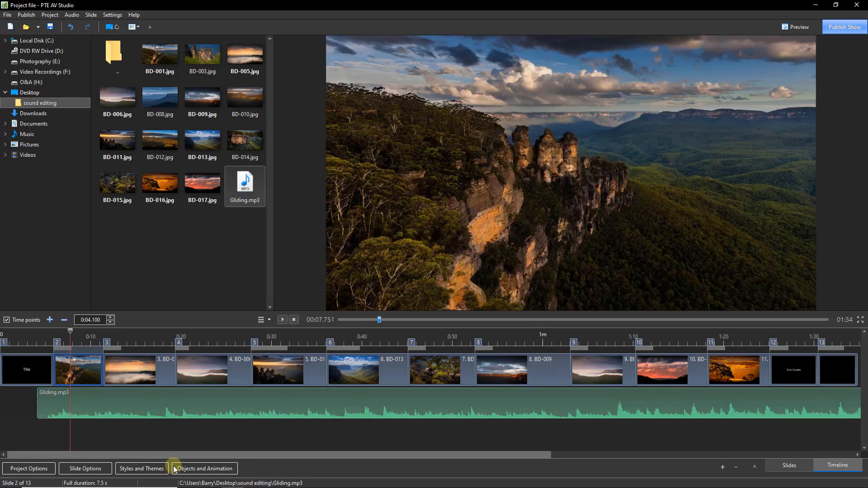
Move the Gliding.mp3 clip to the very start of the timeline at 0:00
{"action": "left_click_drag", "start_coordinate": [270, 455], "coordinate": [584, 476]}
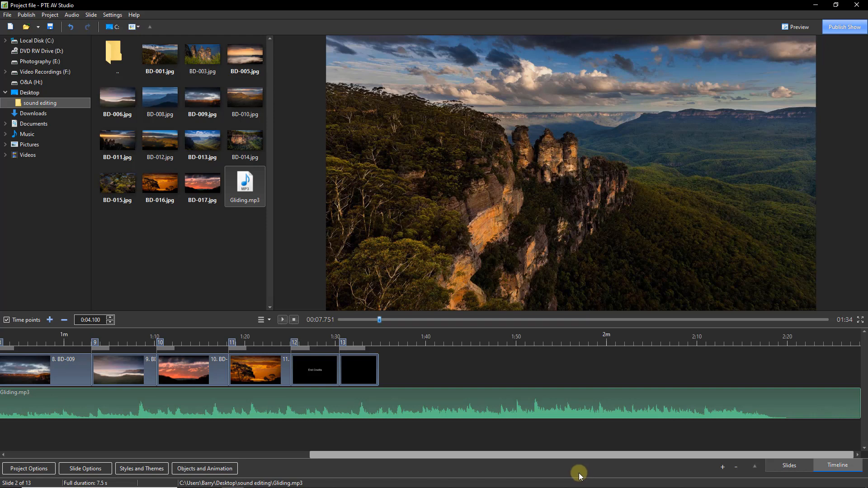
{"action": "left_click_drag", "start_coordinate": [499, 398], "coordinate": [334, 397]}
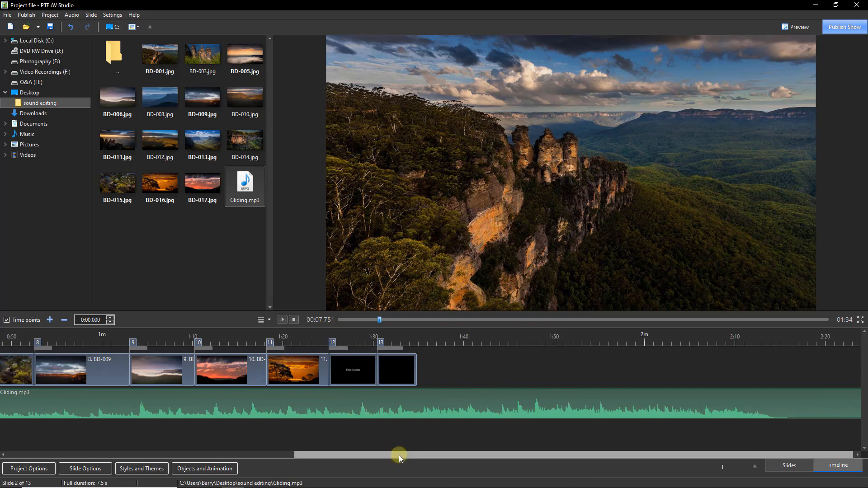
{"action": "left_click_drag", "start_coordinate": [398, 455], "coordinate": [72, 438]}
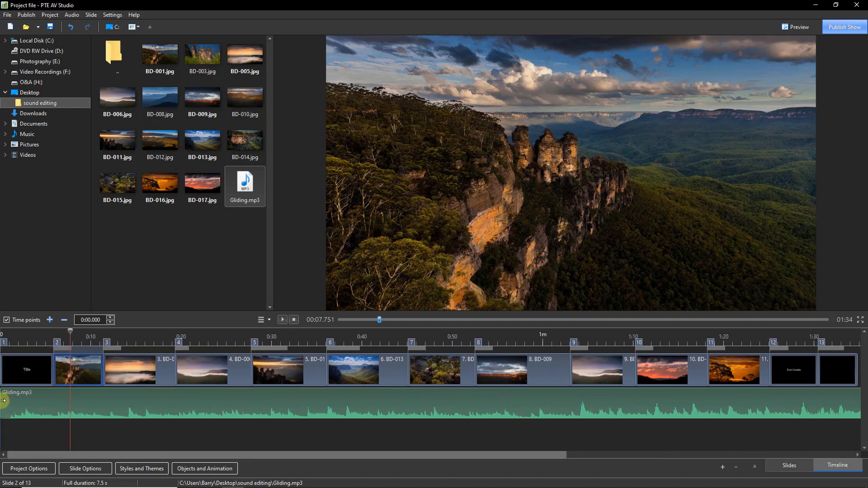
Trim a long section off the beginning of Gliding.mp3 and shift the clip to start at about 0:40.8, aligning its natural ending with slide 13
{"action": "left_click_drag", "start_coordinate": [4, 402], "coordinate": [724, 423]}
{"action": "left_click_drag", "start_coordinate": [462, 455], "coordinate": [785, 465]}
{"action": "left_click_drag", "start_coordinate": [738, 409], "coordinate": [390, 399]}
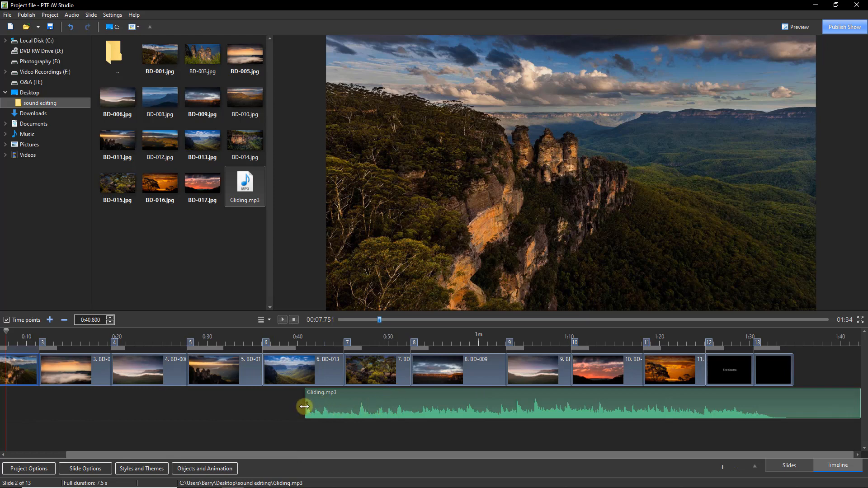
Play back the show's ending from about 1:18.1 to check the music's natural finish
{"action": "left_click", "coordinate": [643, 335]}
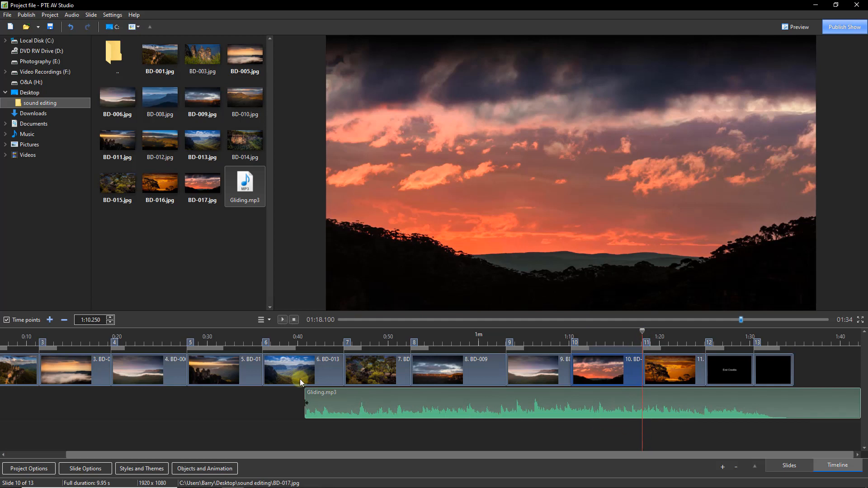
{"action": "left_click", "coordinate": [283, 320]}
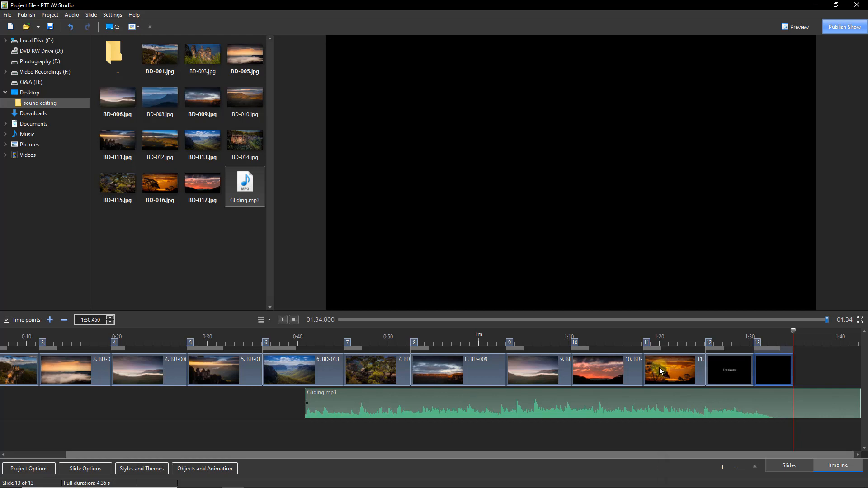
Extend the beginning of the trimmed Gliding.mp3 clip back to the start of the show at 0:00
{"action": "left_click_drag", "start_coordinate": [287, 454], "coordinate": [183, 451]}
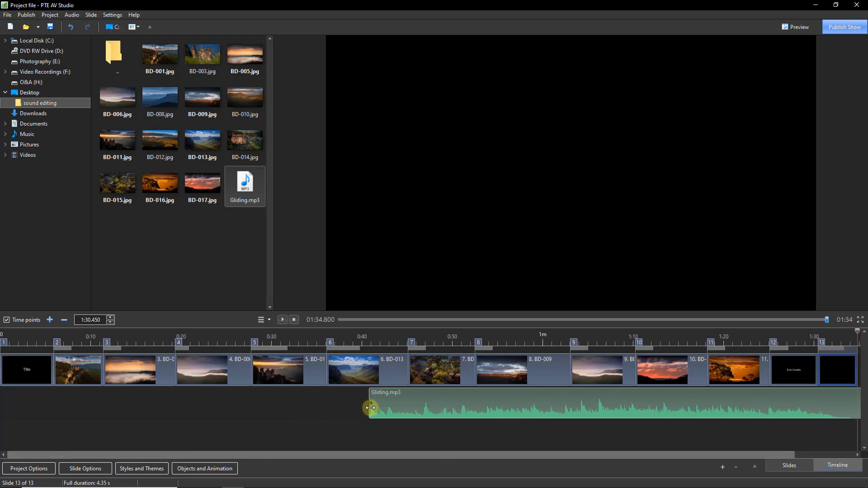
{"action": "left_click_drag", "start_coordinate": [366, 411], "coordinate": [3, 393]}
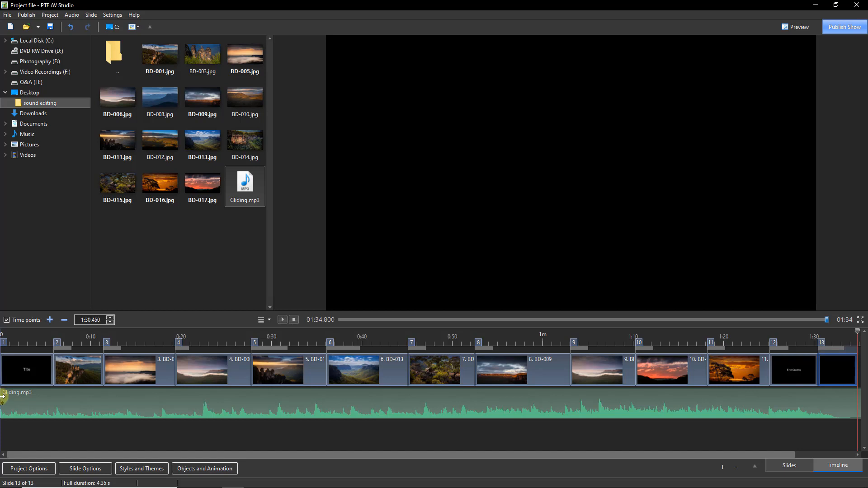
{"action": "left_click_drag", "start_coordinate": [2, 397], "coordinate": [2, 401]}
Set the Gliding.mp3 clip's fade-in to 15 seconds in the project's audio options
{"action": "left_click", "coordinate": [23, 470]}
{"action": "left_click", "coordinate": [411, 130]}
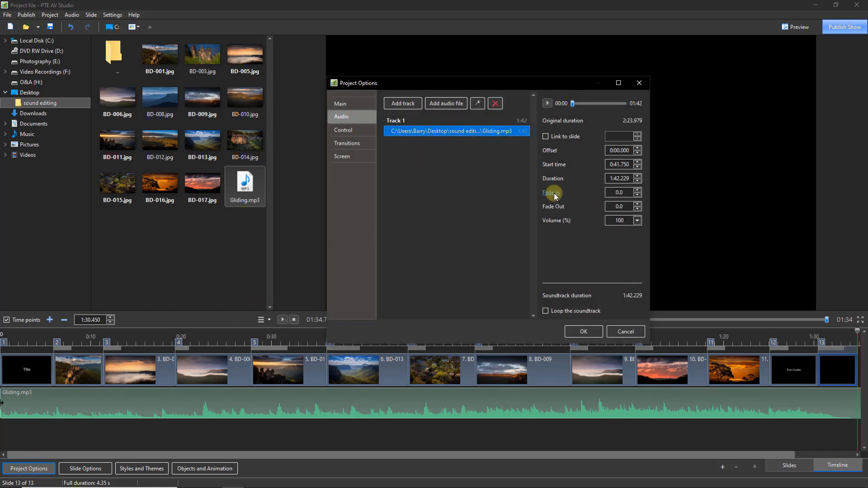
{"action": "left_click", "coordinate": [620, 192]}
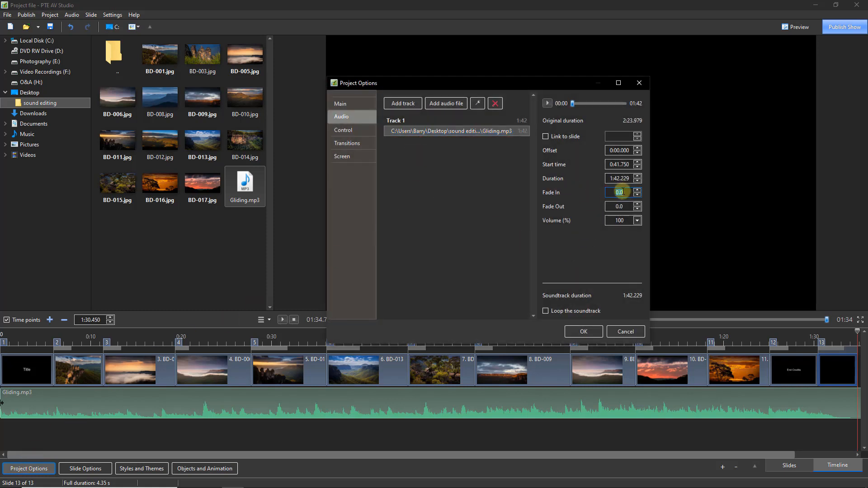
{"action": "type", "text": "15"}
{"action": "left_click", "coordinate": [587, 332]}
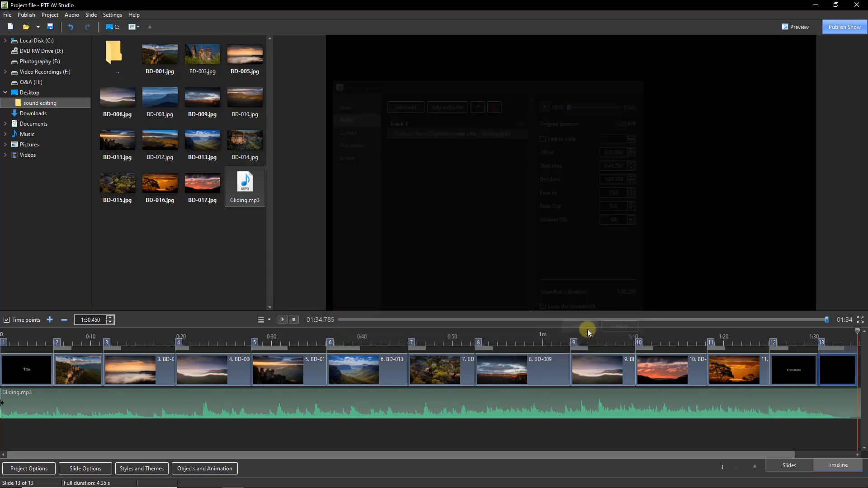
Play the show from the beginning to about 0:20 to check the music's fade-in
{"action": "left_click", "coordinate": [2, 344]}
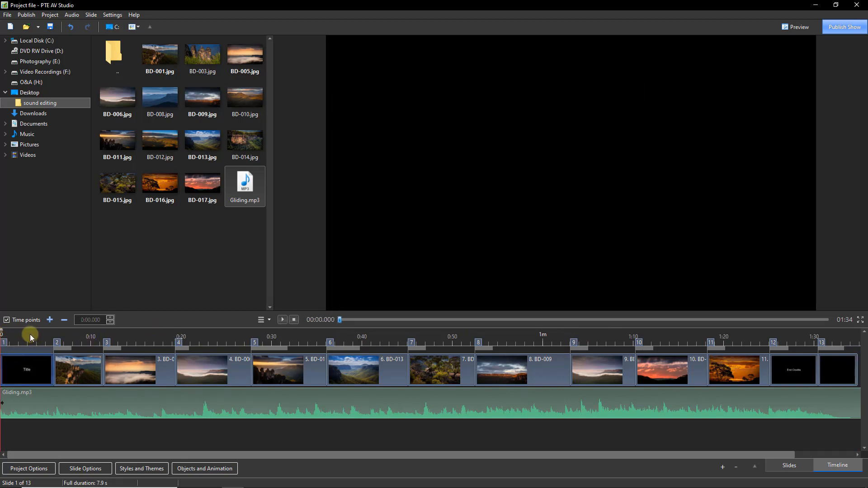
{"action": "left_click", "coordinate": [282, 319]}
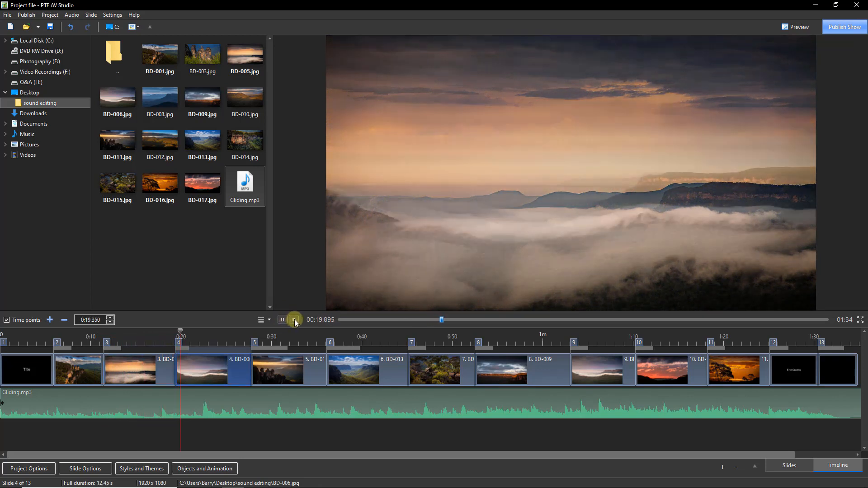
{"action": "left_click", "coordinate": [294, 320]}
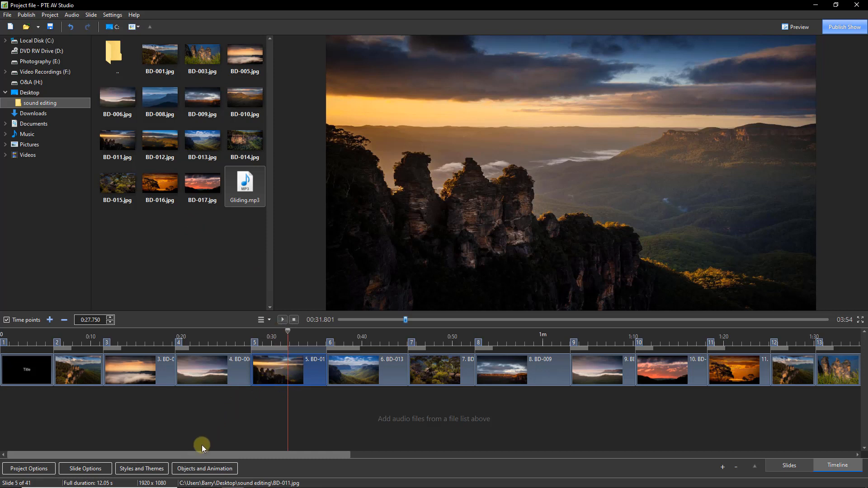
Place Gliding.mp3 on the empty audio track of the 41-slide show at about 5.2 s
{"action": "left_click_drag", "start_coordinate": [176, 454], "coordinate": [687, 461]}
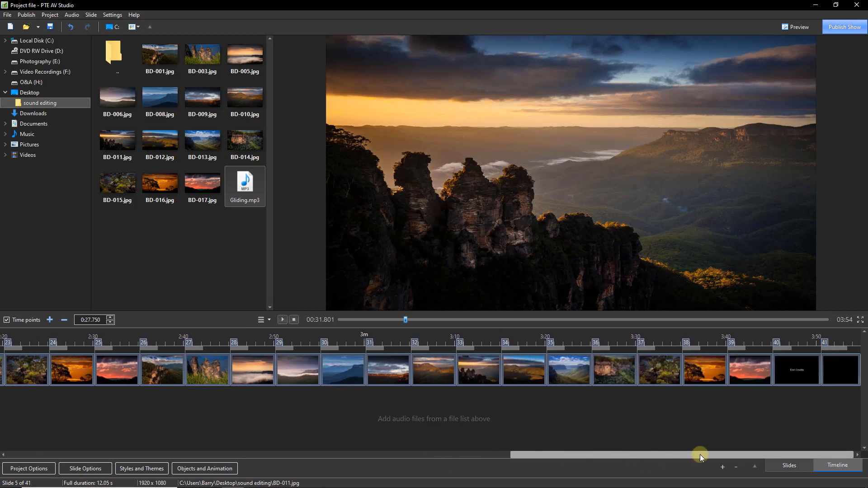
{"action": "left_click_drag", "start_coordinate": [699, 454], "coordinate": [146, 447]}
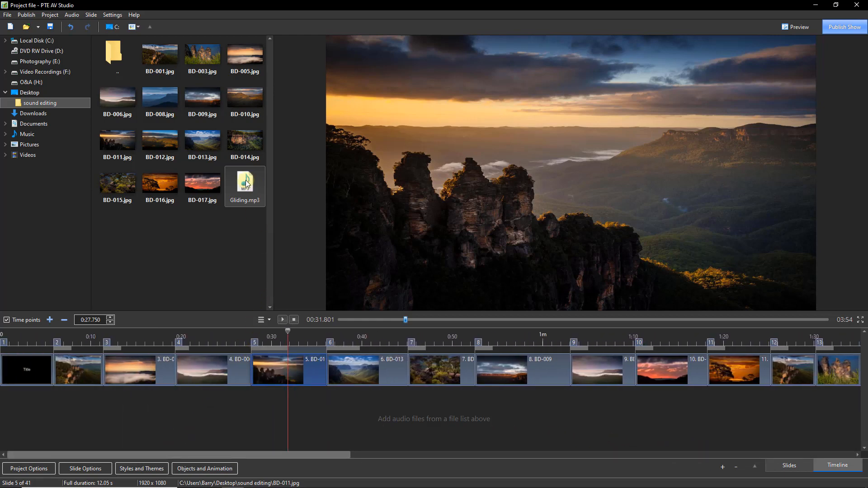
{"action": "left_click_drag", "start_coordinate": [246, 183], "coordinate": [76, 403]}
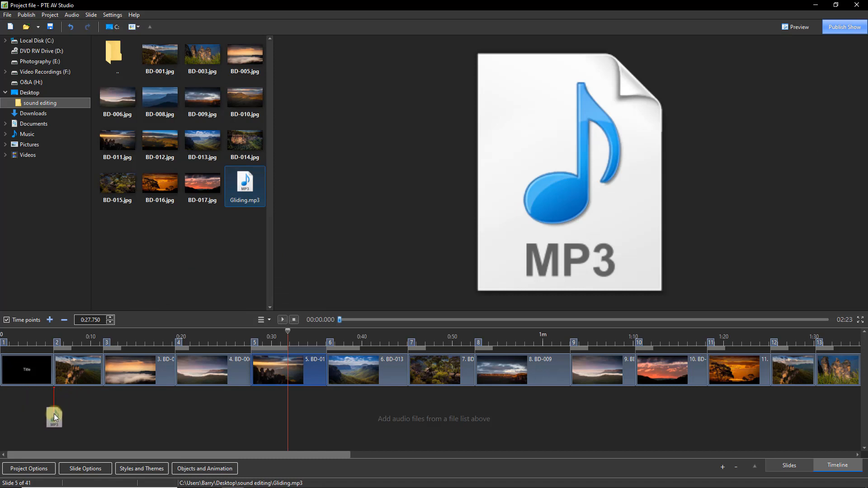
{"action": "left_click_drag", "start_coordinate": [54, 414], "coordinate": [72, 400]}
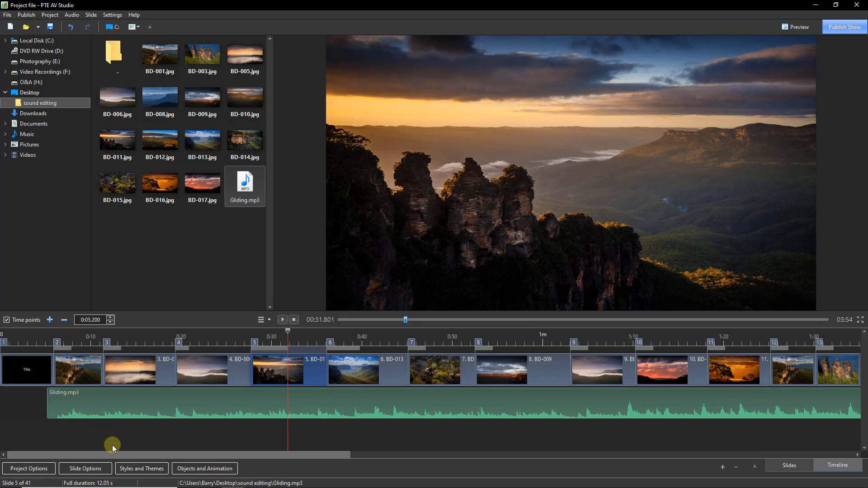
Examine where the Gliding.mp3 clip ends on the timeline and review its settings in the project's audio options
{"action": "left_click_drag", "start_coordinate": [108, 453], "coordinate": [606, 479]}
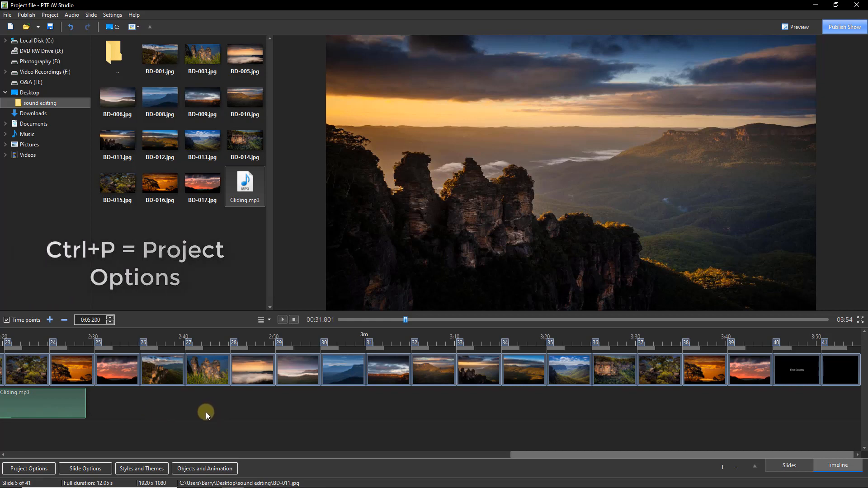
{"action": "key", "text": "ctrl+p"}
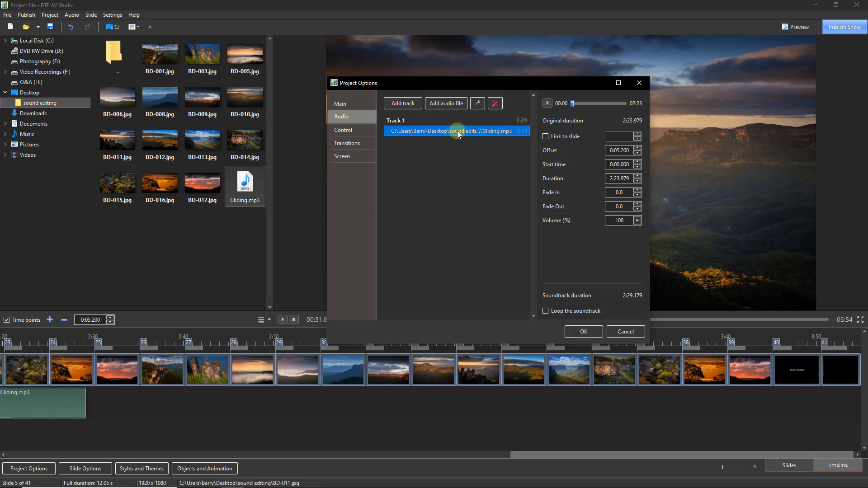
{"action": "left_click", "coordinate": [624, 332]}
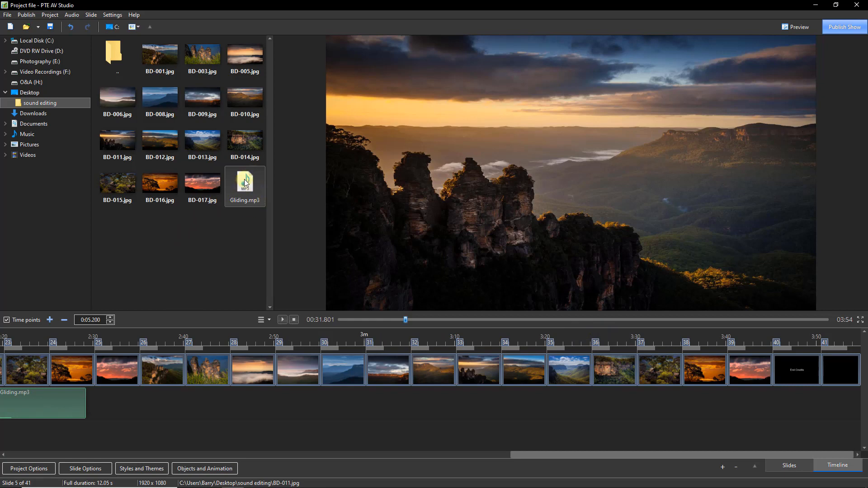
Add a second Gliding.mp3 clip after the first at about 2:35.15 and review both clips in the project's audio options
{"action": "left_click_drag", "start_coordinate": [245, 183], "coordinate": [151, 311]}
{"action": "left_click_drag", "start_coordinate": [137, 393], "coordinate": [139, 399]}
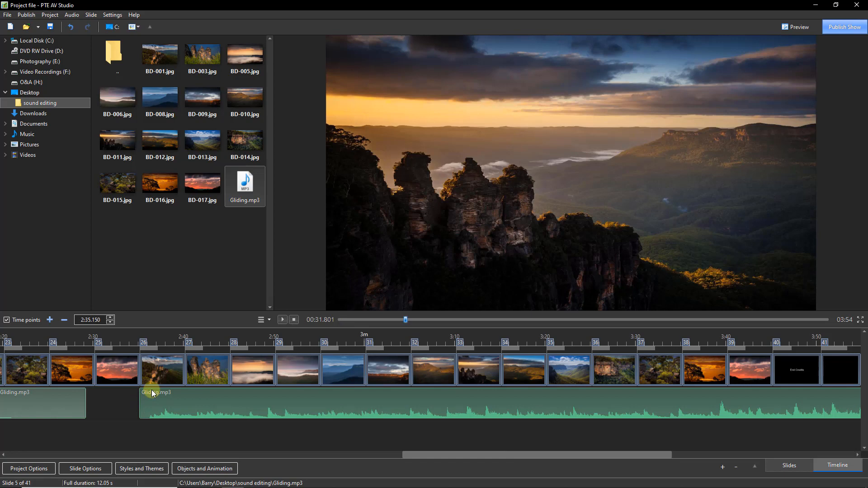
{"action": "double_click", "coordinate": [152, 393]}
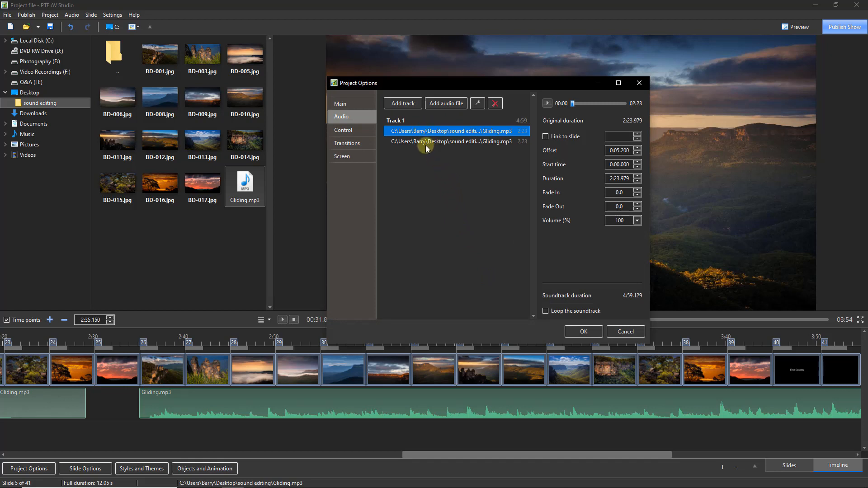
{"action": "left_click", "coordinate": [615, 330]}
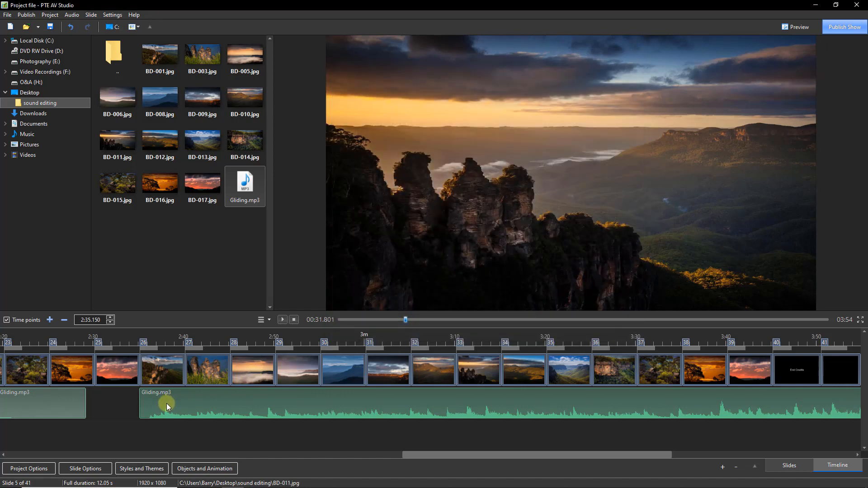
Move the second Gliding.mp3 clip to Track 2 at about 2:26.65, review the track list, and return it to Track 1 behind the first clip
{"action": "left_click_drag", "start_coordinate": [166, 400], "coordinate": [93, 435]}
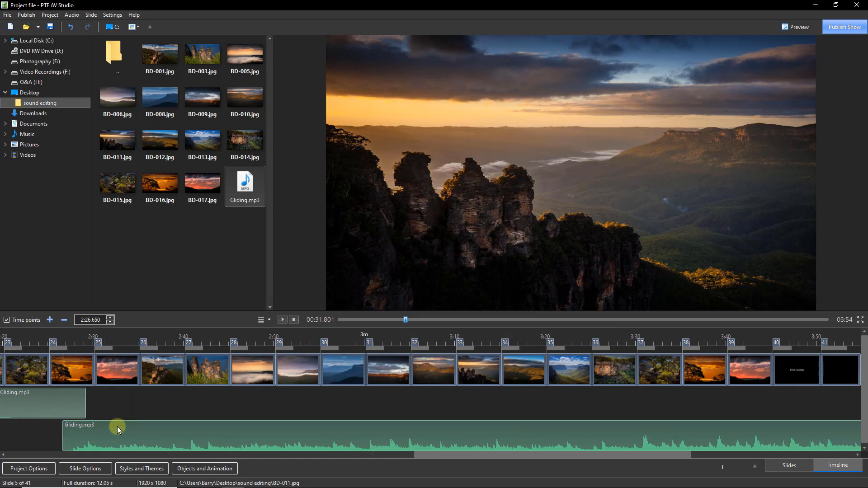
{"action": "double_click", "coordinate": [118, 427]}
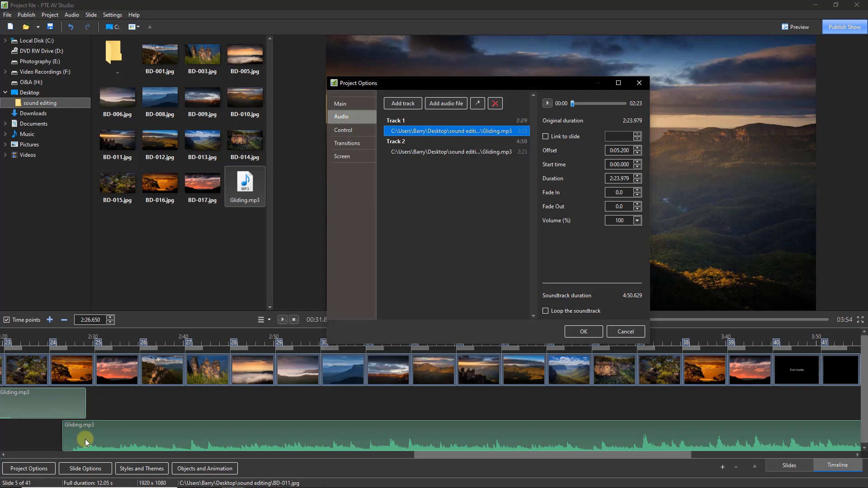
{"action": "left_click", "coordinate": [626, 331]}
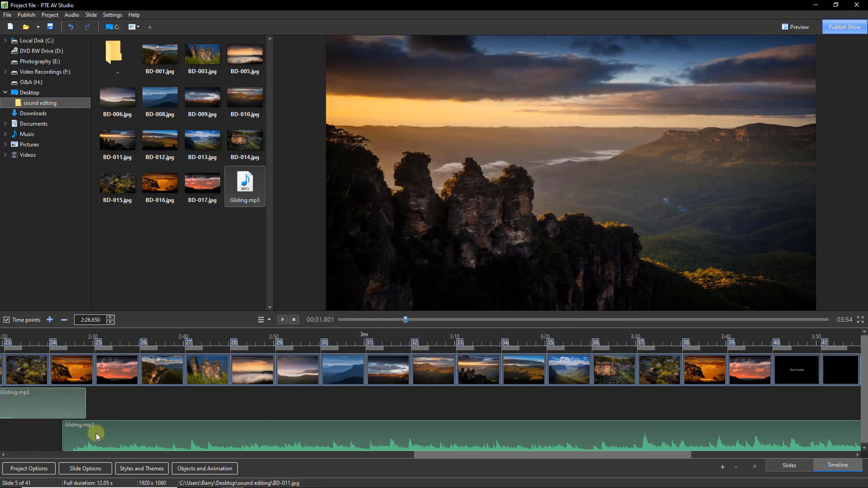
{"action": "left_click_drag", "start_coordinate": [96, 433], "coordinate": [142, 408]}
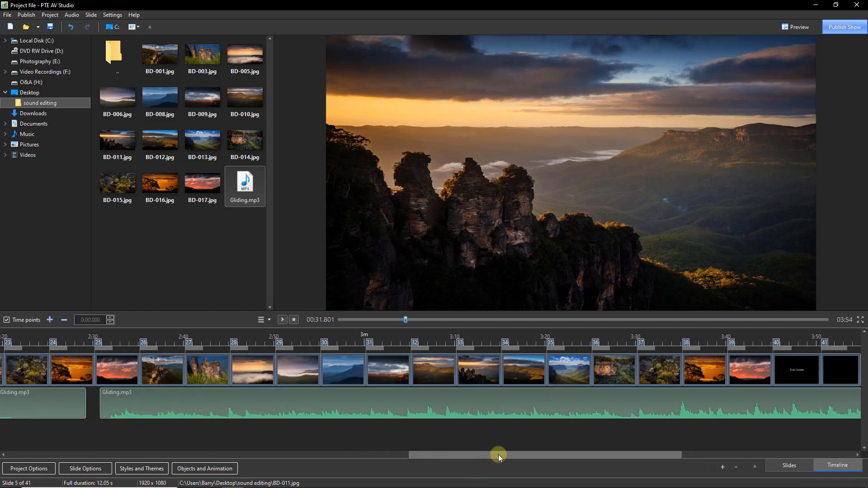
Move the second Gliding.mp3 clip onto a second track and shift it to about 1:37.85, aligning its ending with the last slide
{"action": "left_click_drag", "start_coordinate": [500, 455], "coordinate": [690, 460]}
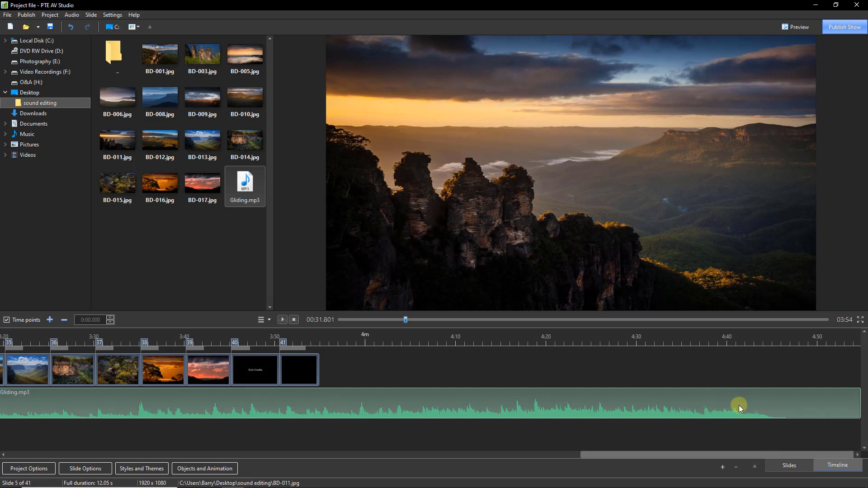
{"action": "left_click_drag", "start_coordinate": [717, 405], "coordinate": [726, 440]}
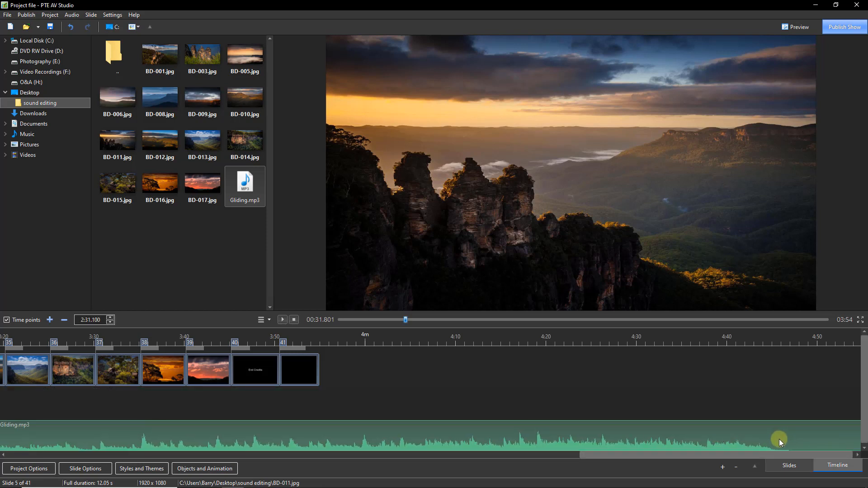
{"action": "left_click_drag", "start_coordinate": [779, 438], "coordinate": [298, 443]}
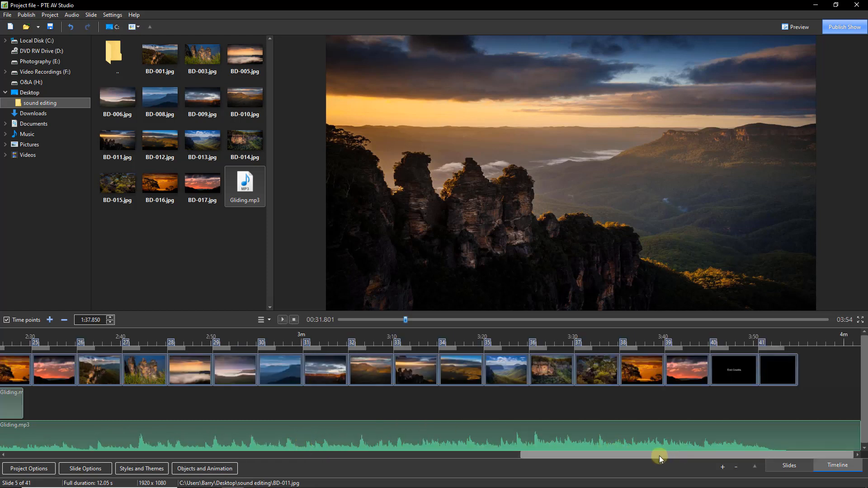
{"action": "left_click_drag", "start_coordinate": [659, 456], "coordinate": [420, 453]}
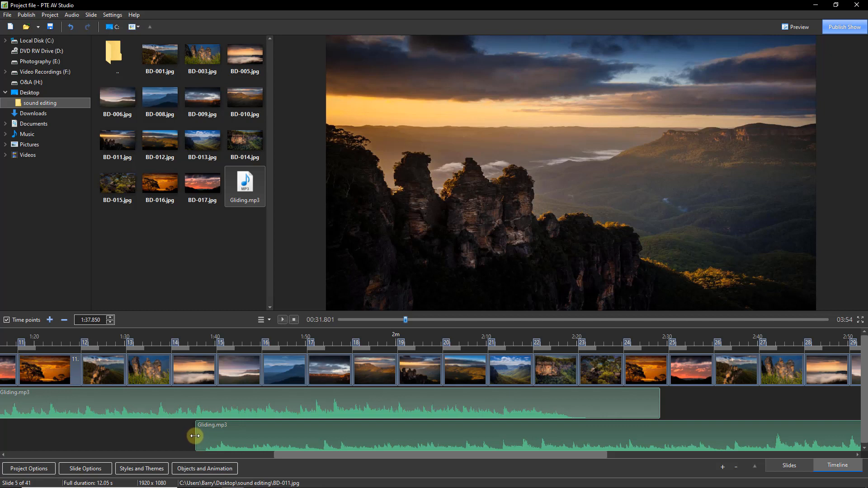
Trim the second clip's start to about 2:11.35, nudge the clip to about 2:11.5, and move it onto Track 1 overlapping the first clip to crossfade
{"action": "left_click_drag", "start_coordinate": [195, 436], "coordinate": [498, 436]}
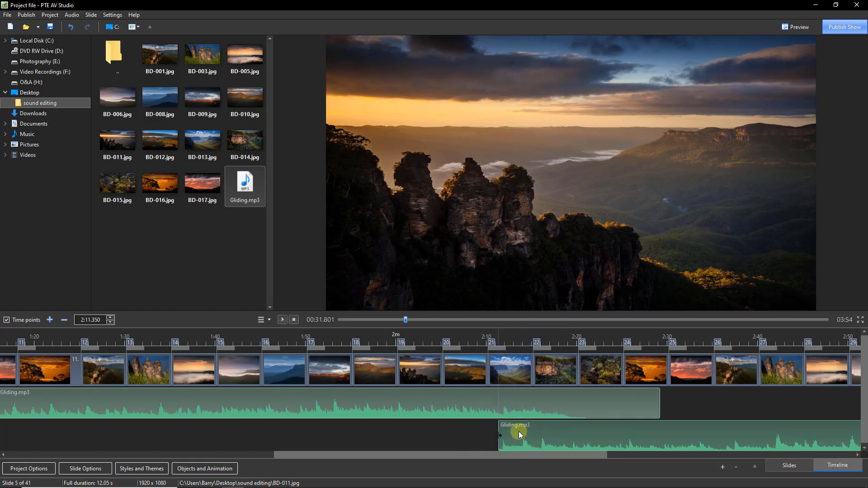
{"action": "left_click_drag", "start_coordinate": [520, 431], "coordinate": [520, 435]}
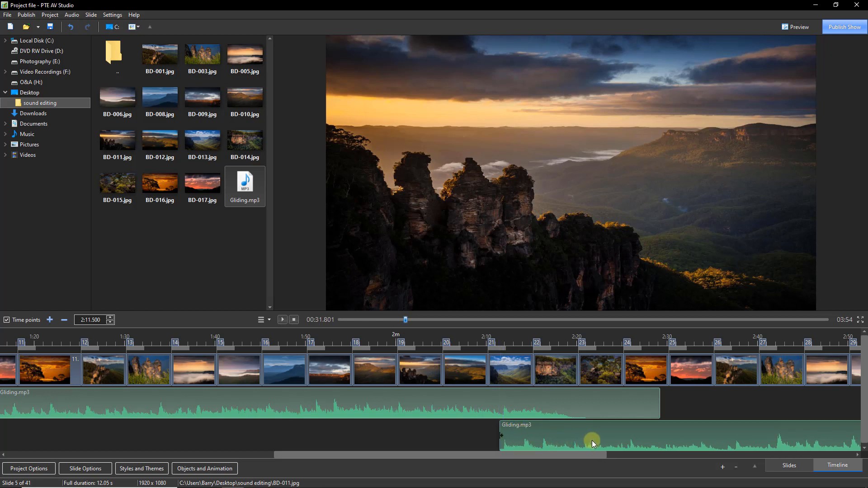
{"action": "left_click_drag", "start_coordinate": [590, 430], "coordinate": [595, 415]}
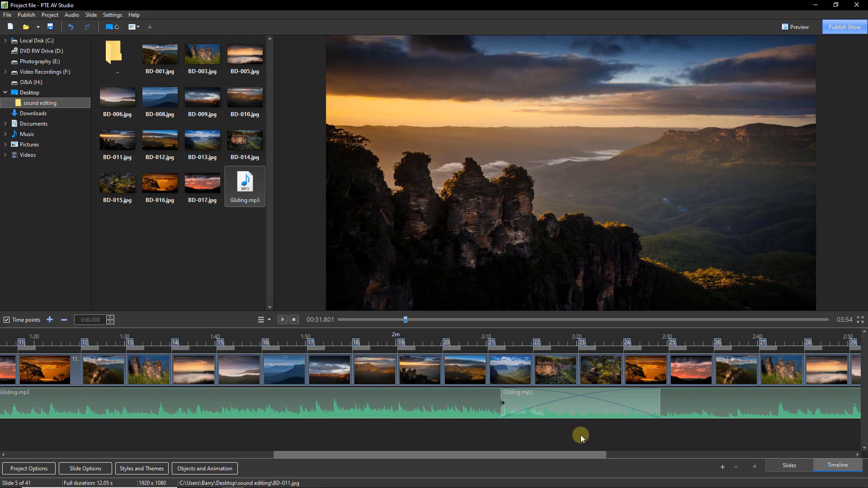
Play the show from about 2:05 through the crossfade between the two Gliding.mp3 clips and look along the whole timeline
{"action": "left_click", "coordinate": [440, 333]}
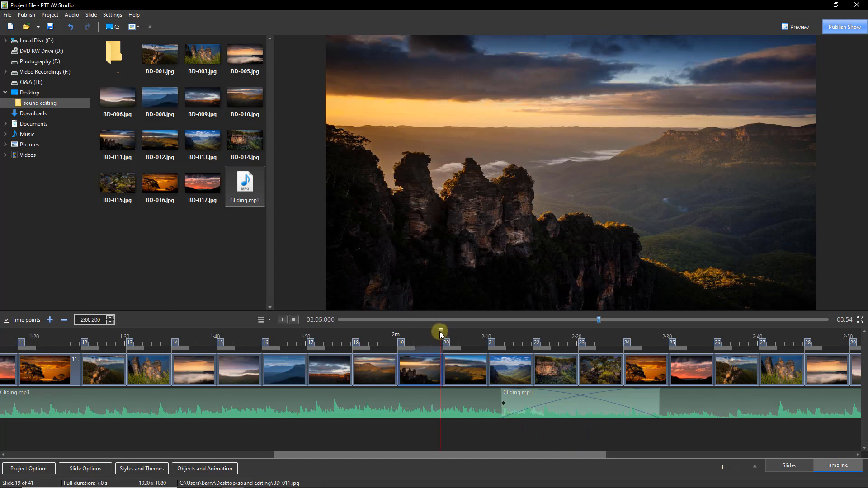
{"action": "left_click", "coordinate": [283, 321]}
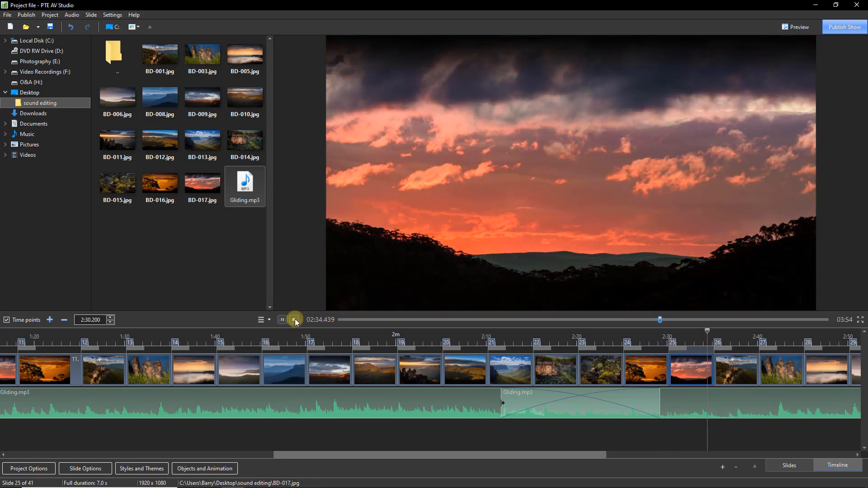
{"action": "left_click", "coordinate": [294, 320]}
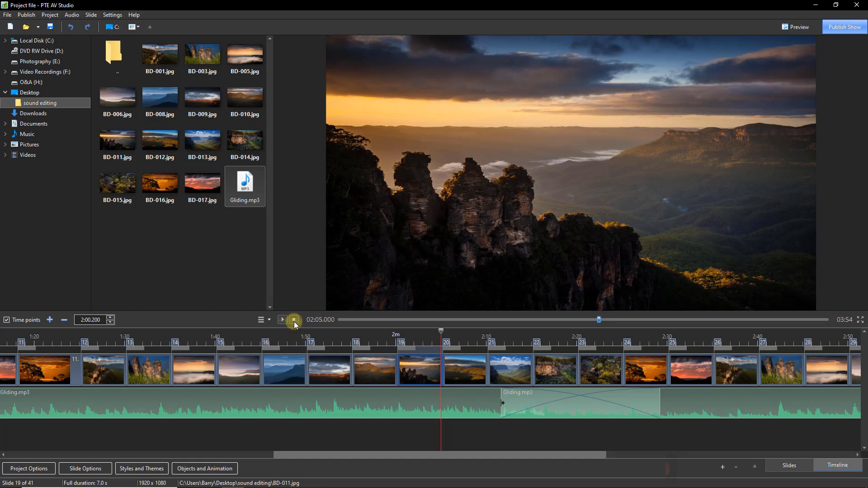
{"action": "left_click_drag", "start_coordinate": [351, 459], "coordinate": [59, 467]}
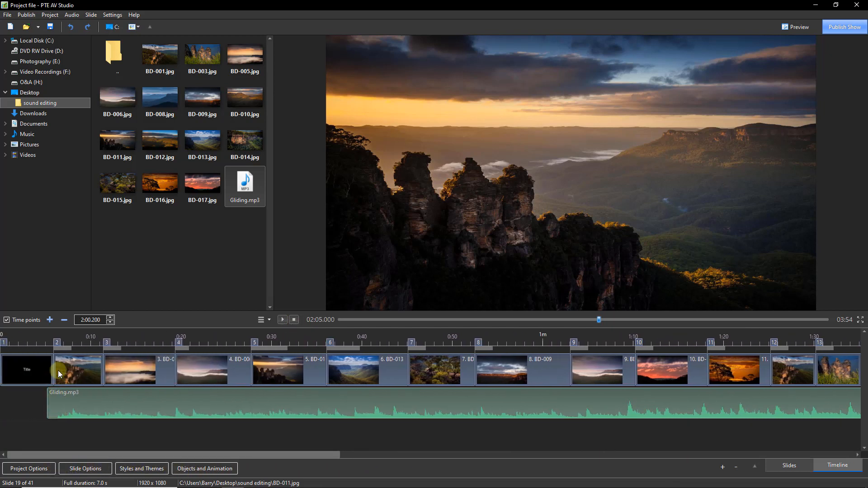
{"action": "left_click_drag", "start_coordinate": [58, 453], "coordinate": [706, 442]}
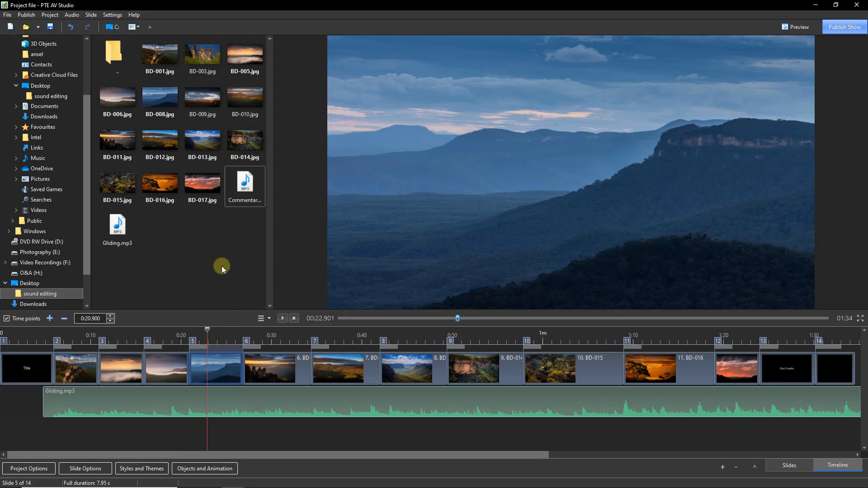
Add Commentary-Take 01.mp3 to a second track beneath Gliding.mp3, starting at about 0:35.15
{"action": "left_click", "coordinate": [118, 231]}
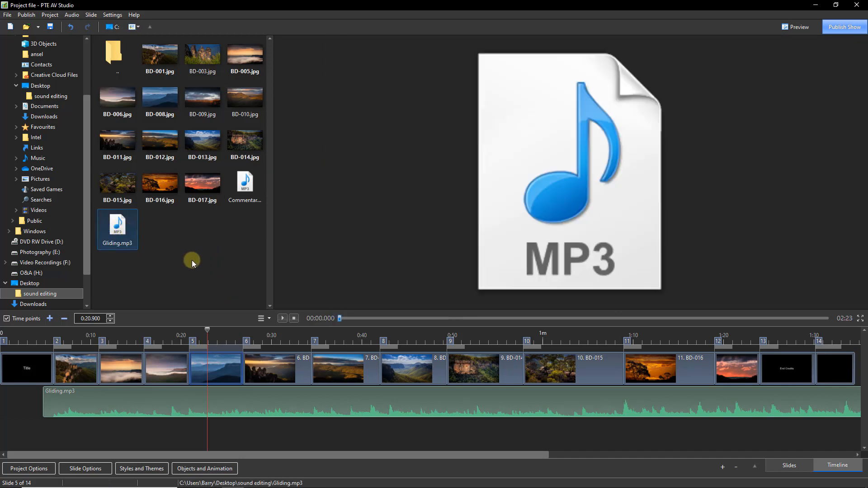
{"action": "left_click", "coordinate": [244, 184]}
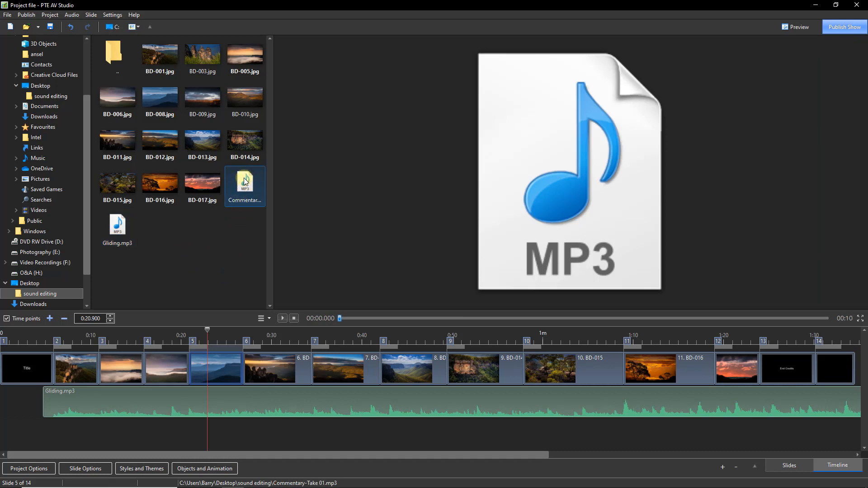
{"action": "mouse_move", "coordinate": [244, 181]}
{"action": "left_mouse_down"}
{"action": "mouse_move", "coordinate": [236, 268]}
{"action": "mouse_move", "coordinate": [246, 362]}
{"action": "mouse_move", "coordinate": [272, 415]}
{"action": "left_mouse_up"}
{"action": "left_click_drag", "start_coordinate": [319, 440], "coordinate": [318, 440]}
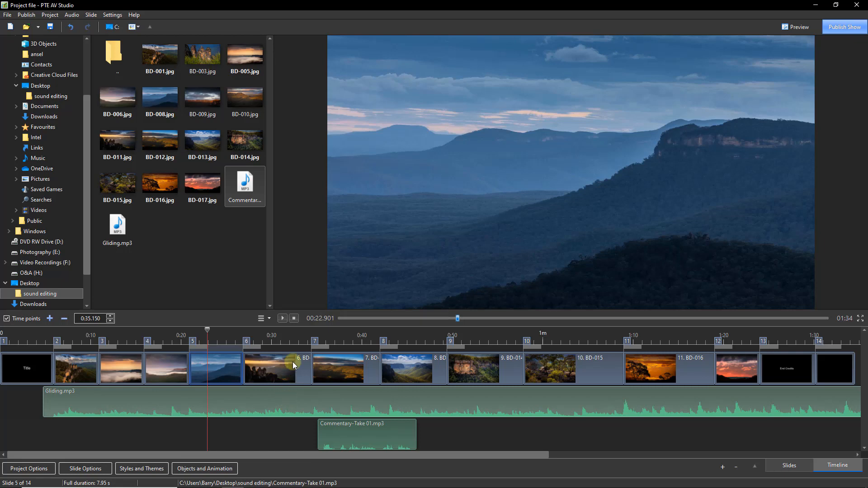
Scrub from about 0:32 past the end of the commentary clip to check which slides it spans
{"action": "left_click", "coordinate": [292, 337]}
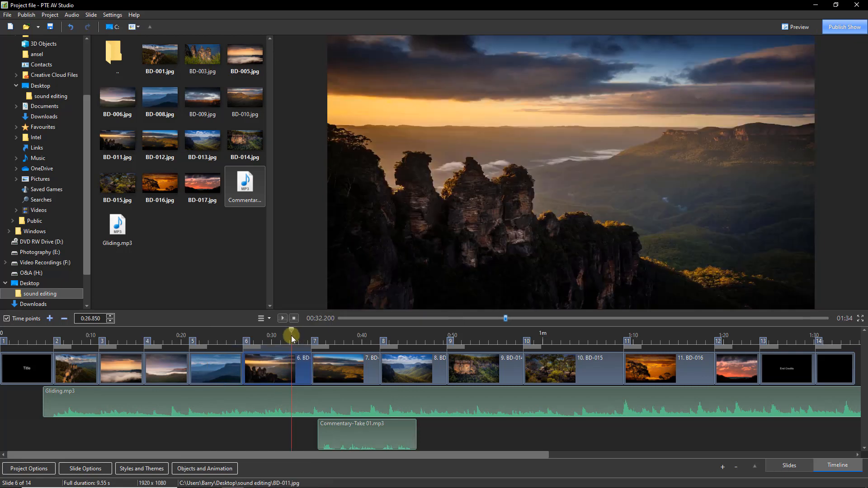
{"action": "left_click_drag", "start_coordinate": [292, 338], "coordinate": [404, 358]}
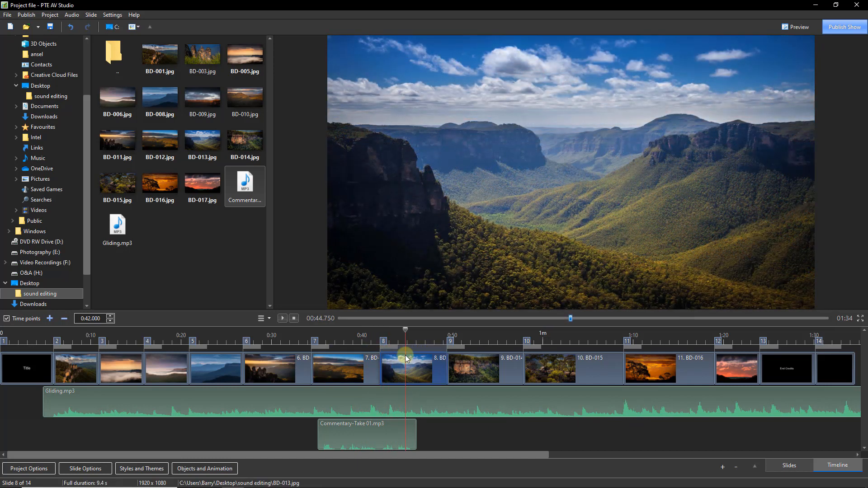
{"action": "left_click_drag", "start_coordinate": [405, 355], "coordinate": [424, 369]}
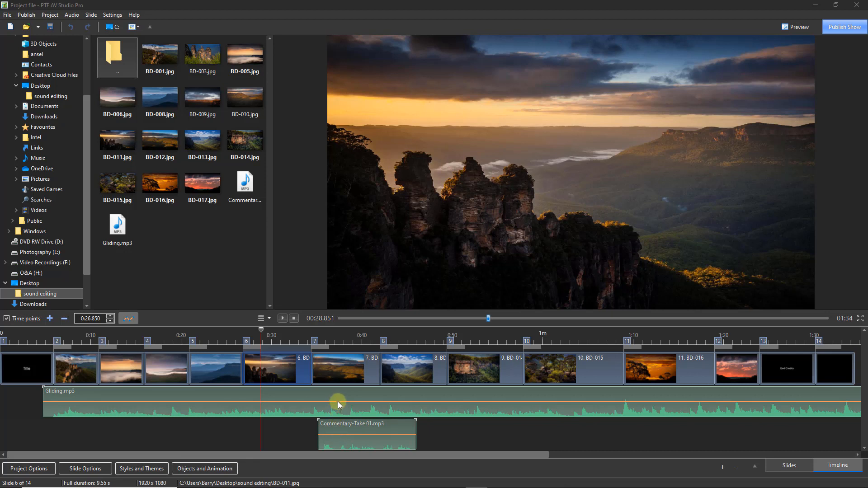
Add four volume points to Gliding.mp3 at about 0:29, 0:36, 0:45 and 0:53, lowering the middle two to duck the music under the commentary
{"action": "left_click", "coordinate": [302, 401]}
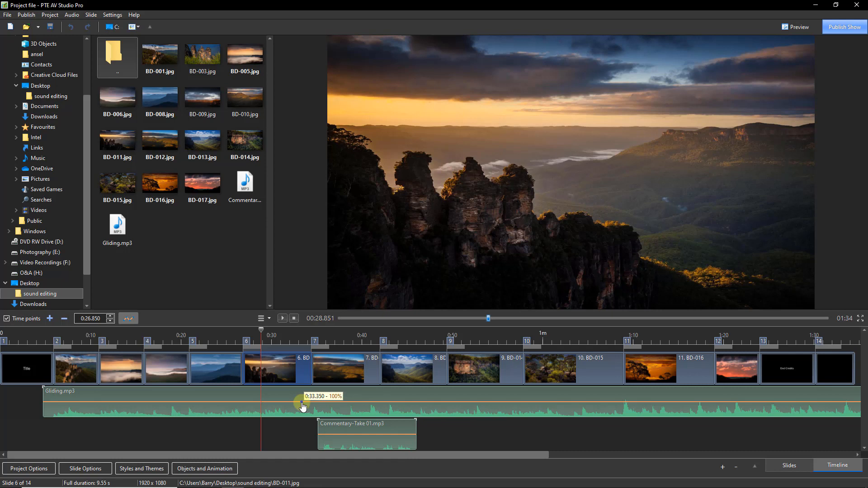
{"action": "left_click_drag", "start_coordinate": [303, 407], "coordinate": [265, 406]}
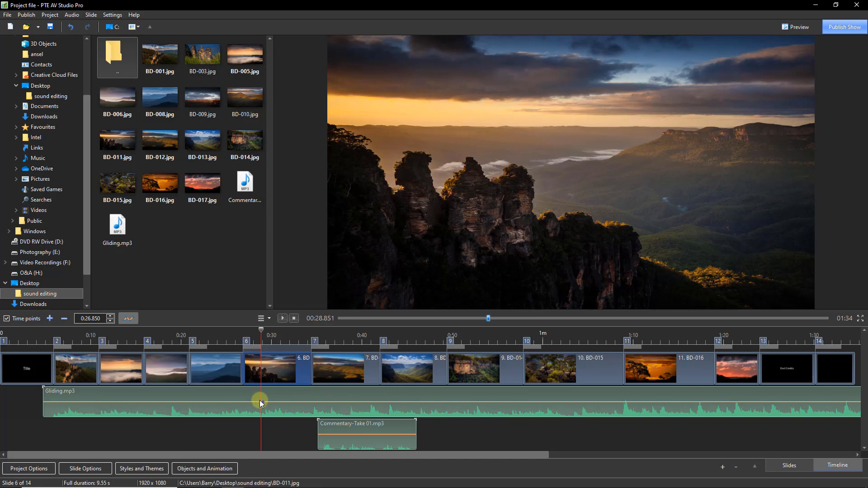
{"action": "left_click", "coordinate": [325, 401]}
{"action": "left_click", "coordinate": [406, 401]}
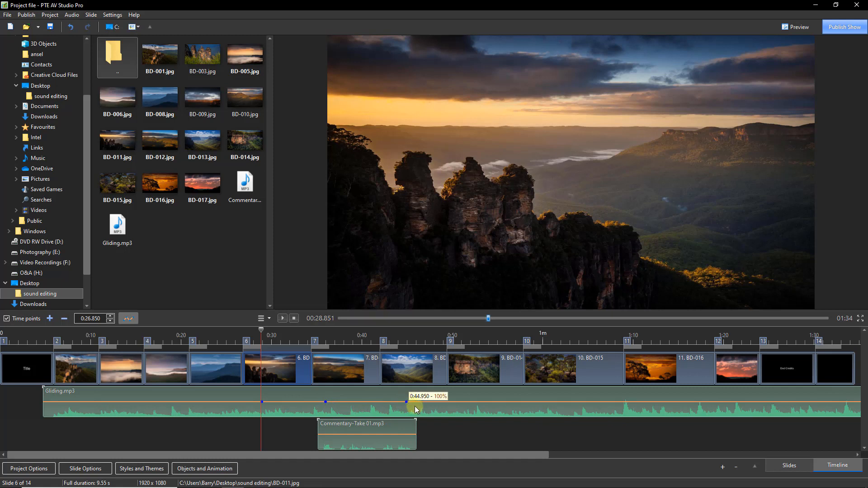
{"action": "left_click", "coordinate": [475, 402]}
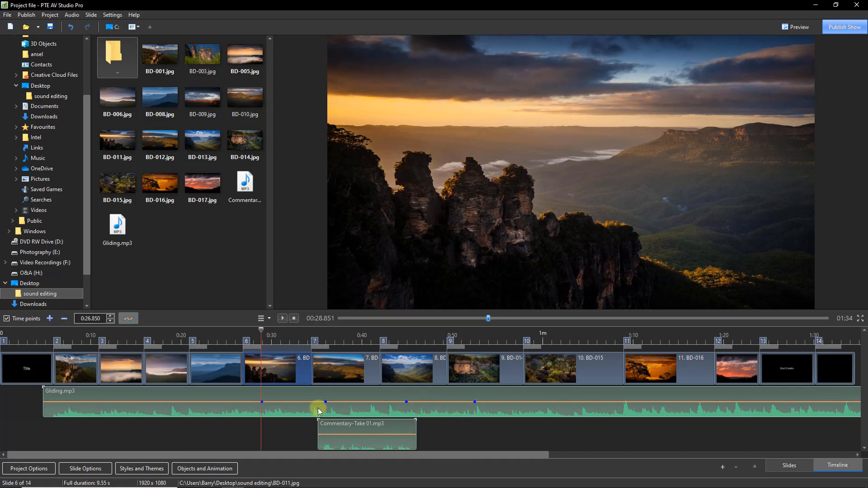
{"action": "left_click_drag", "start_coordinate": [325, 403], "coordinate": [325, 412]}
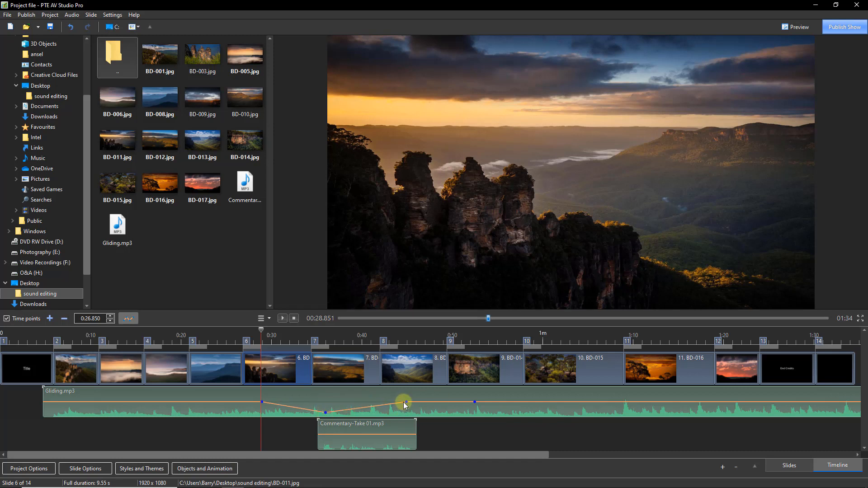
{"action": "left_click_drag", "start_coordinate": [406, 405], "coordinate": [412, 418]}
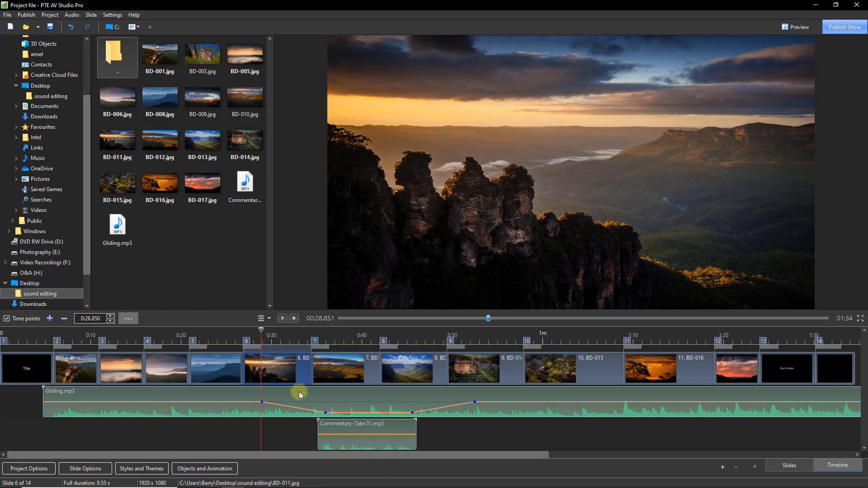
Play the show from about 0:25 past the commentary to audition the ducked music, and stop playback
{"action": "left_click", "coordinate": [229, 330]}
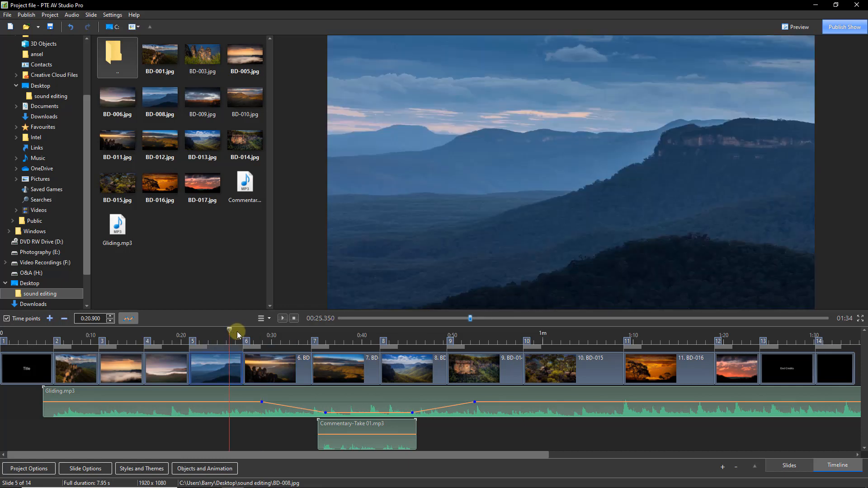
{"action": "left_click", "coordinate": [282, 319]}
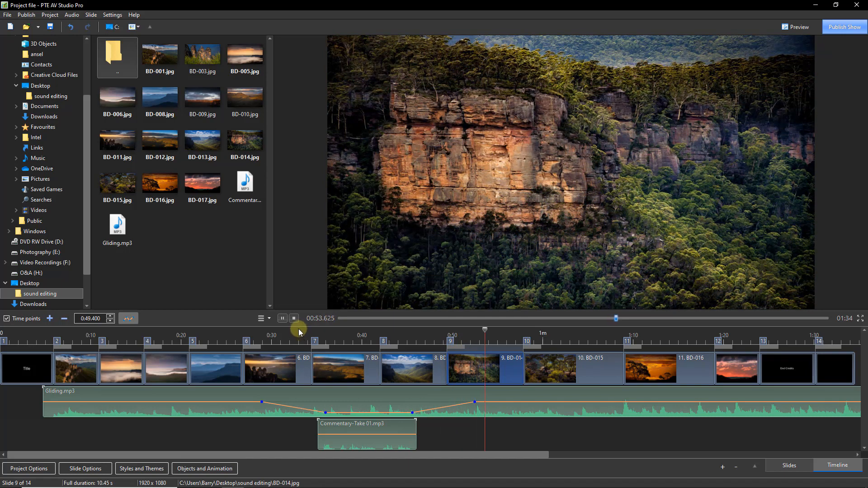
{"action": "left_click", "coordinate": [293, 319]}
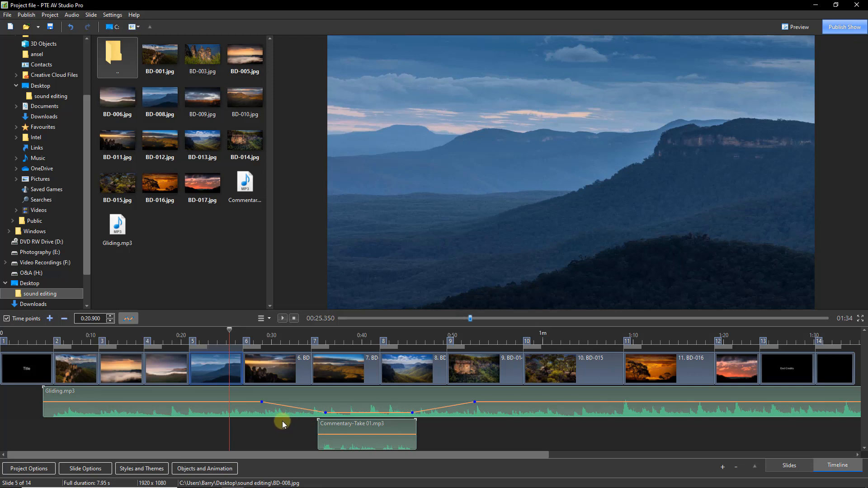
Shorten the music fades by moving the outer volume points inward to about 0:32 and 0:49, and slightly raise the commentary clip's volume
{"action": "mouse_move", "coordinate": [262, 405]}
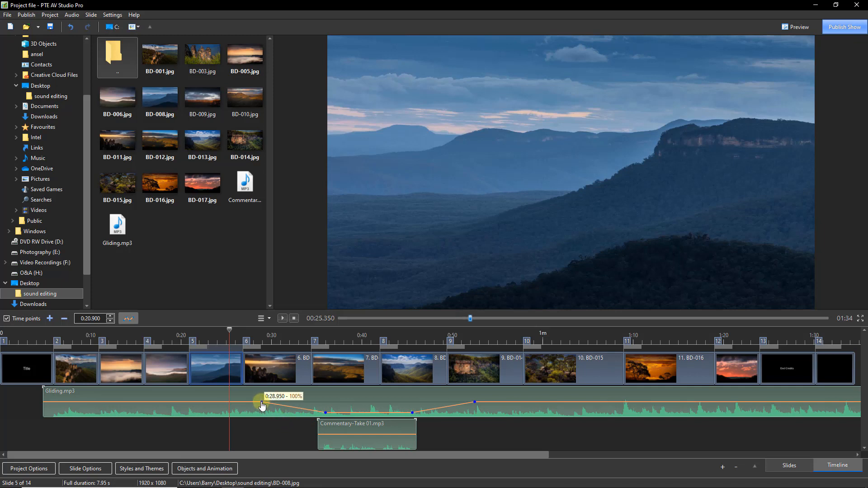
{"action": "left_click_drag", "start_coordinate": [262, 405], "coordinate": [289, 406]}
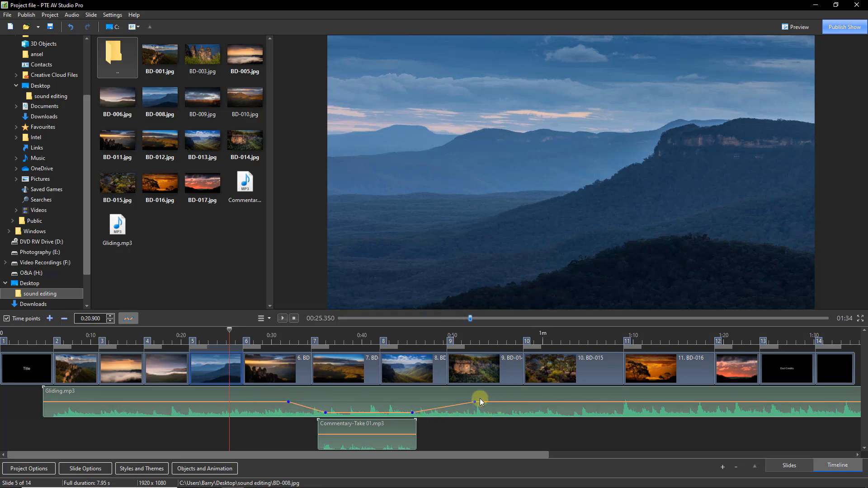
{"action": "left_click_drag", "start_coordinate": [475, 406], "coordinate": [442, 406]}
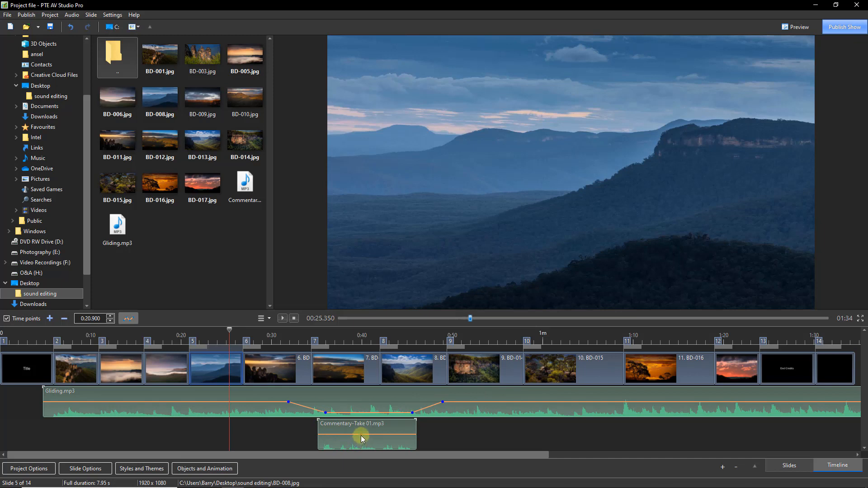
{"action": "left_click_drag", "start_coordinate": [360, 434], "coordinate": [362, 431]}
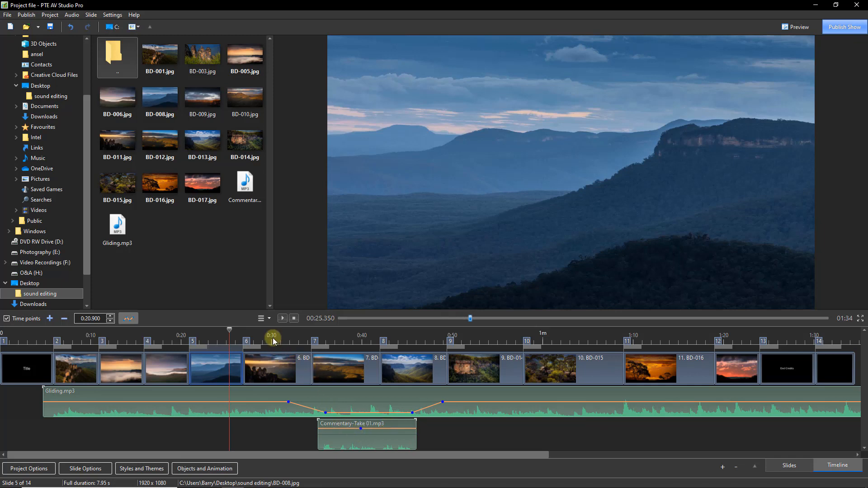
{"action": "left_click", "coordinate": [252, 337]}
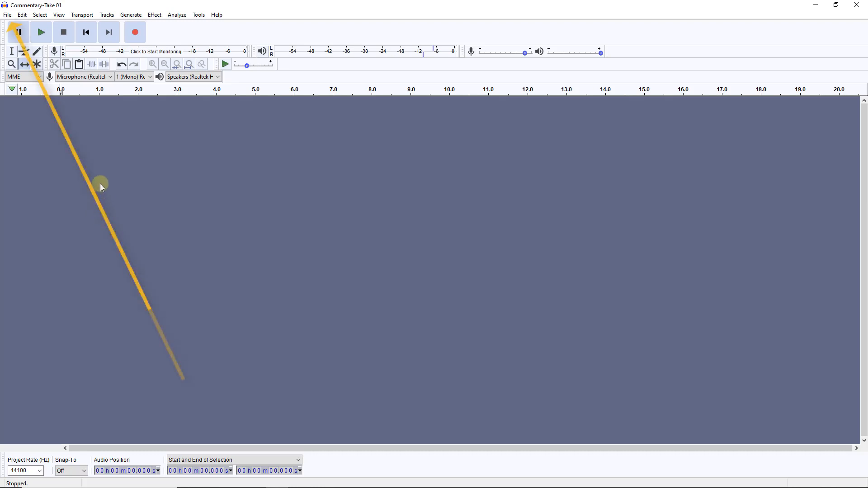
Import the Gliding and Commentary-Take 01 audio files from the sound editing folder into the empty Audacity project
{"action": "left_click", "coordinate": [8, 17]}
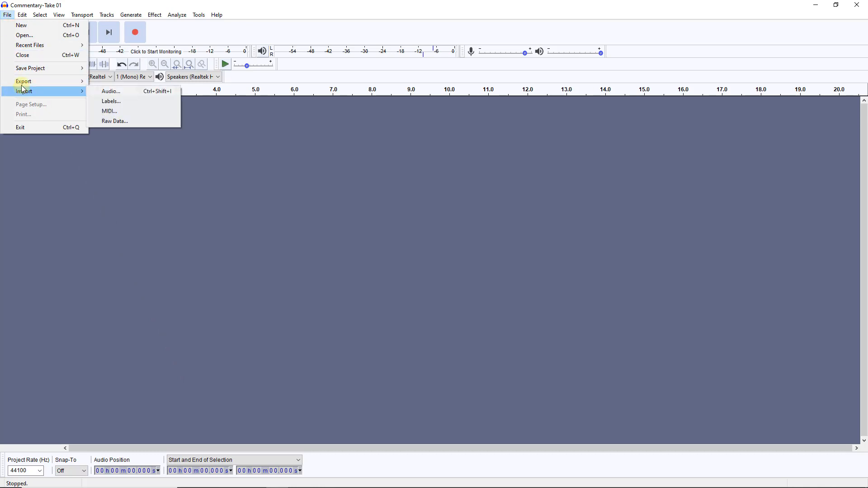
{"action": "mouse_move", "coordinate": [24, 94]}
{"action": "left_click", "coordinate": [117, 91]}
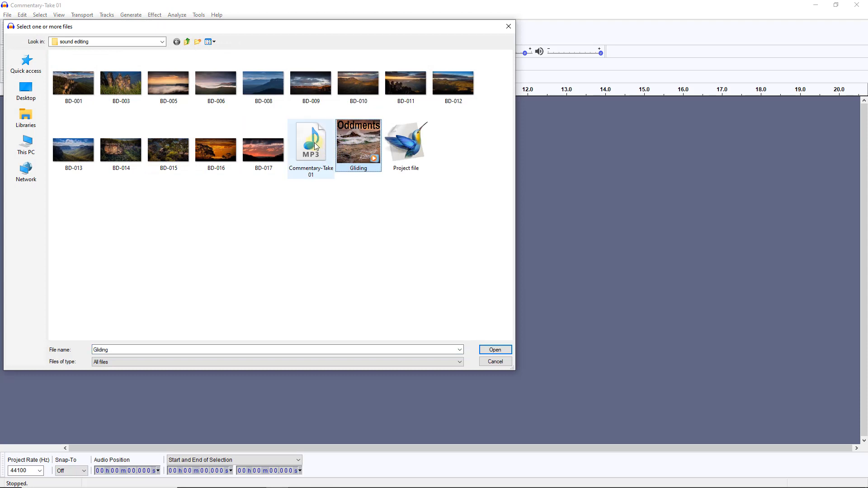
{"action": "left_click", "coordinate": [316, 149], "text": "ctrl"}
{"action": "left_click", "coordinate": [495, 350]}
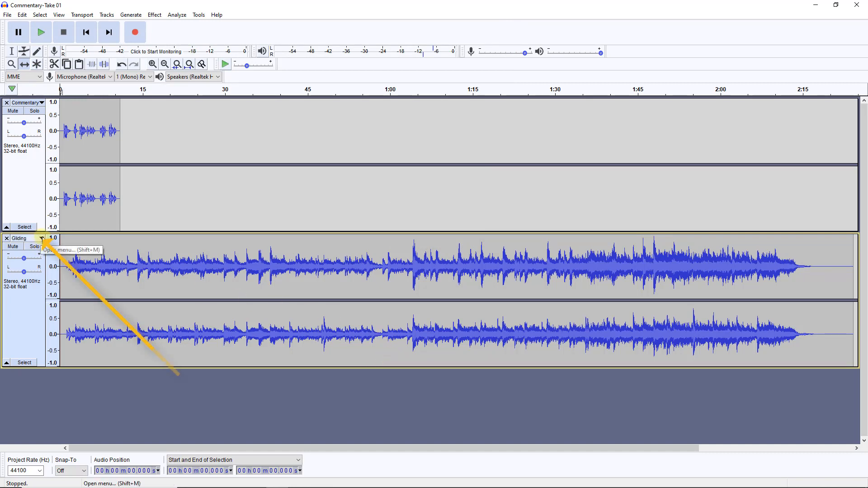
Move the Gliding track above the commentary track and time-shift the commentary clip to start at about 39 seconds
{"action": "left_click", "coordinate": [42, 238]}
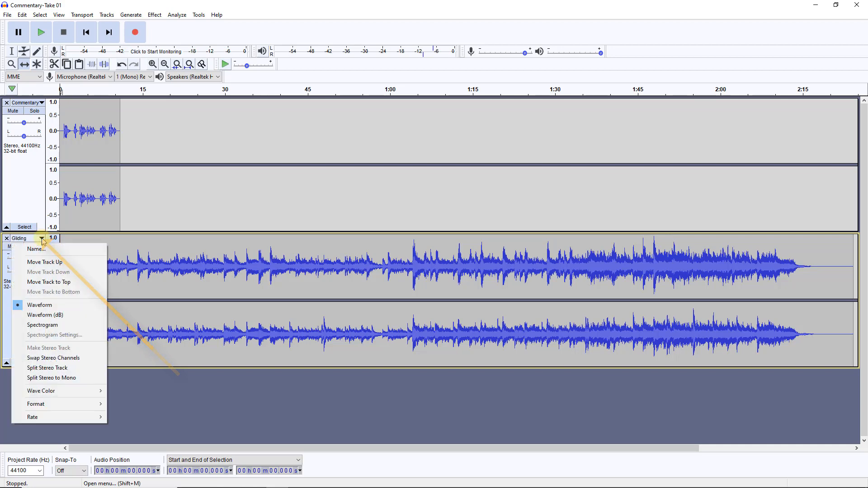
{"action": "left_click", "coordinate": [42, 263]}
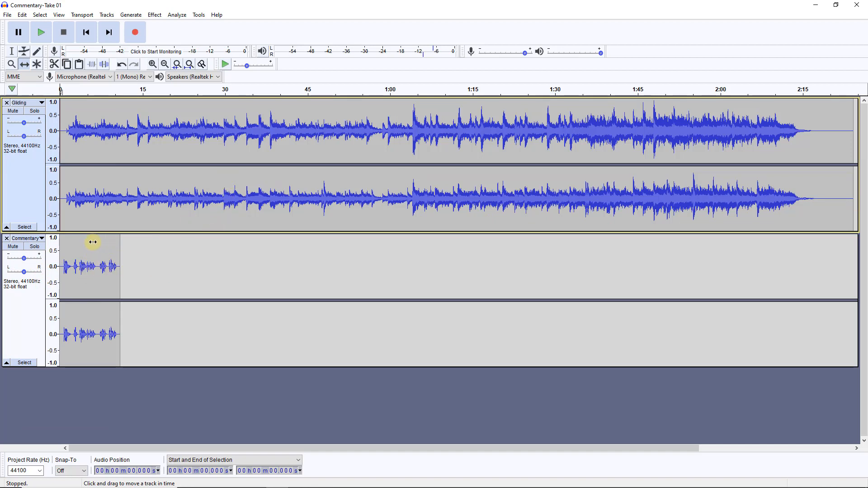
{"action": "left_click", "coordinate": [25, 65]}
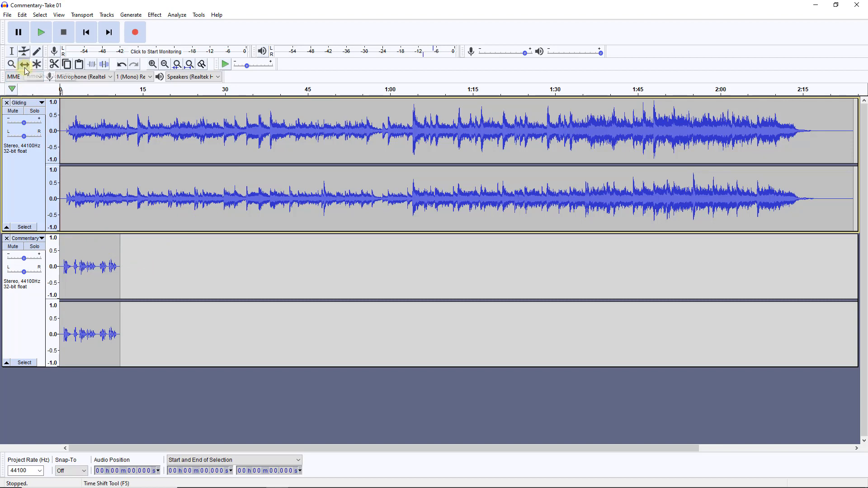
{"action": "left_click_drag", "start_coordinate": [83, 269], "coordinate": [300, 296]}
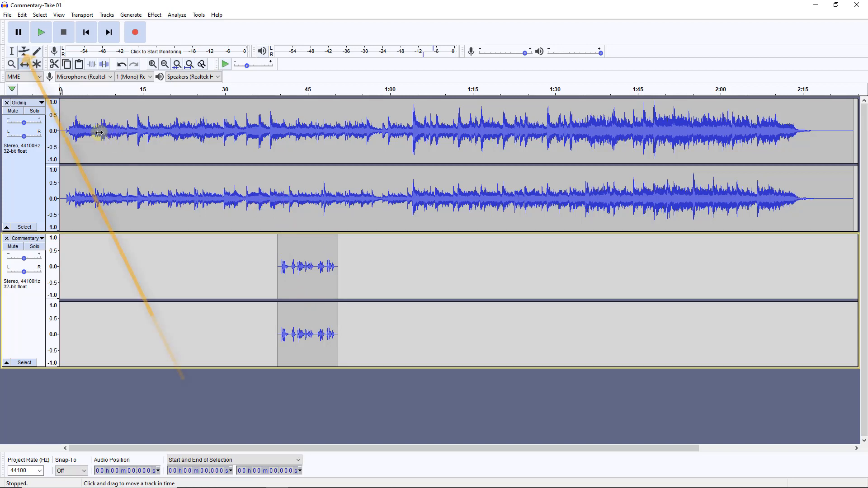
Add four envelope points to the Gliding track around the commentary, at about 0:31, 0:39, 0:50 and 0:59
{"action": "left_click", "coordinate": [24, 54]}
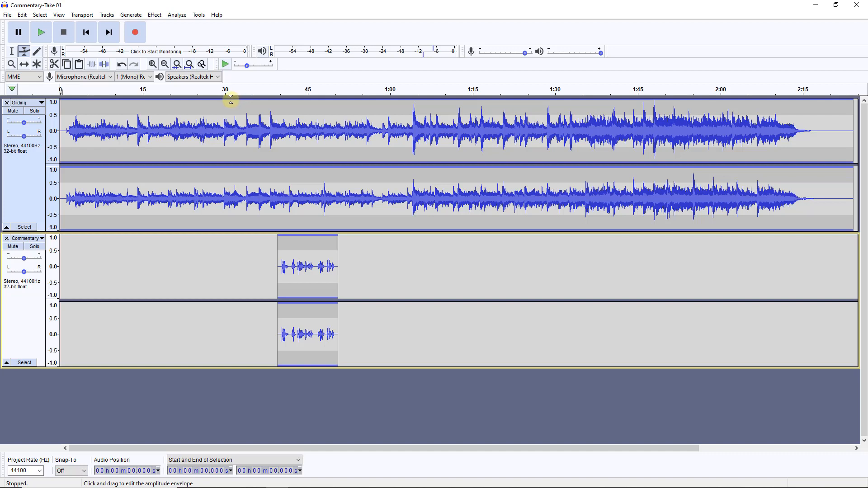
{"action": "left_click", "coordinate": [232, 100]}
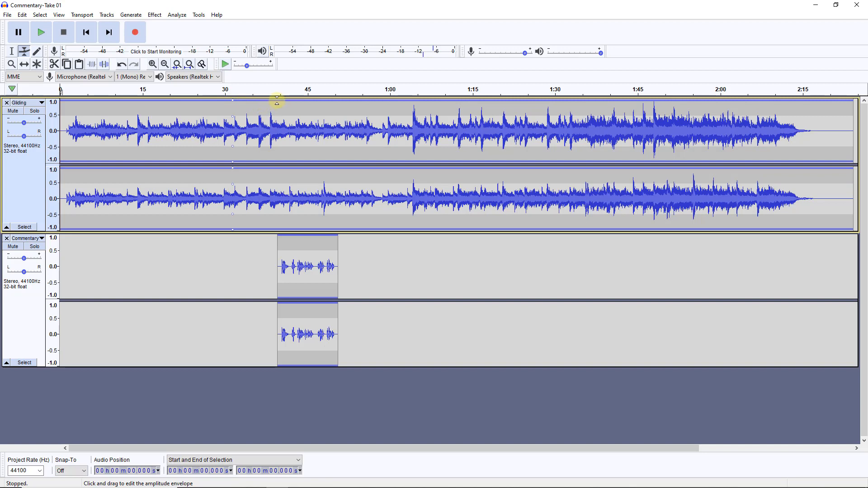
{"action": "left_click", "coordinate": [277, 102]}
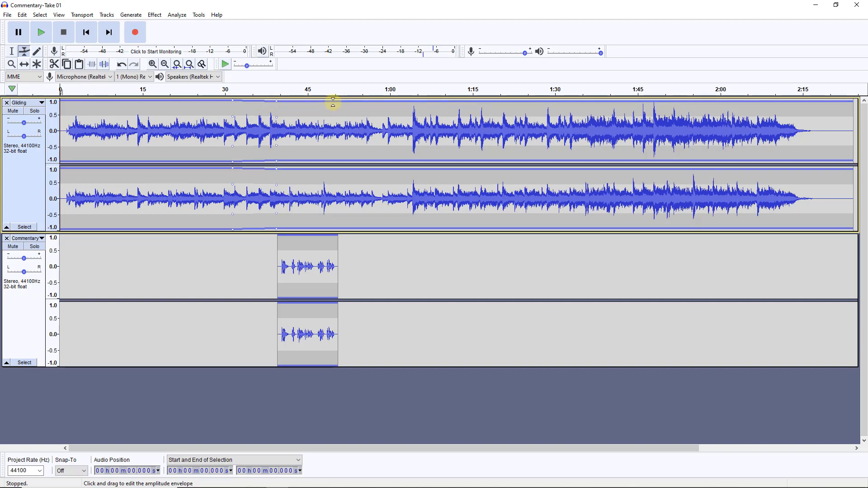
{"action": "left_click", "coordinate": [333, 102]}
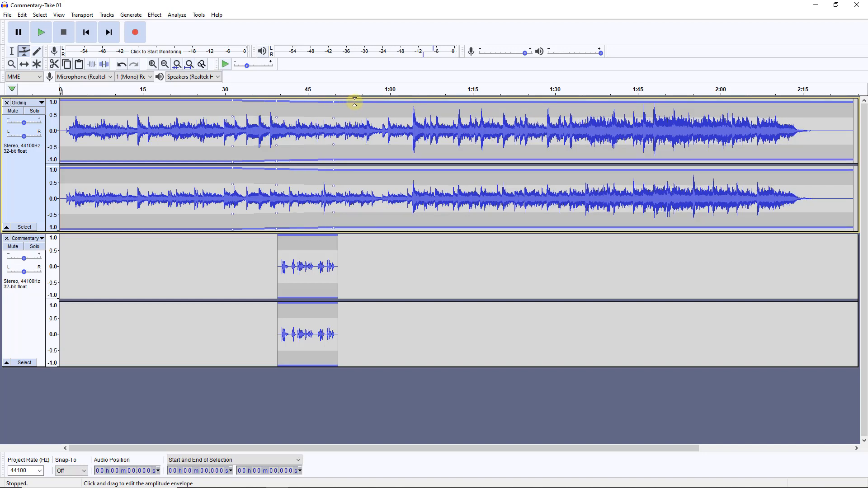
{"action": "left_click_drag", "start_coordinate": [386, 101], "coordinate": [382, 90]}
Lower the two inner envelope points to duck the music evenly, and move the first outer point to about 0:34
{"action": "left_click_drag", "start_coordinate": [333, 102], "coordinate": [332, 124]}
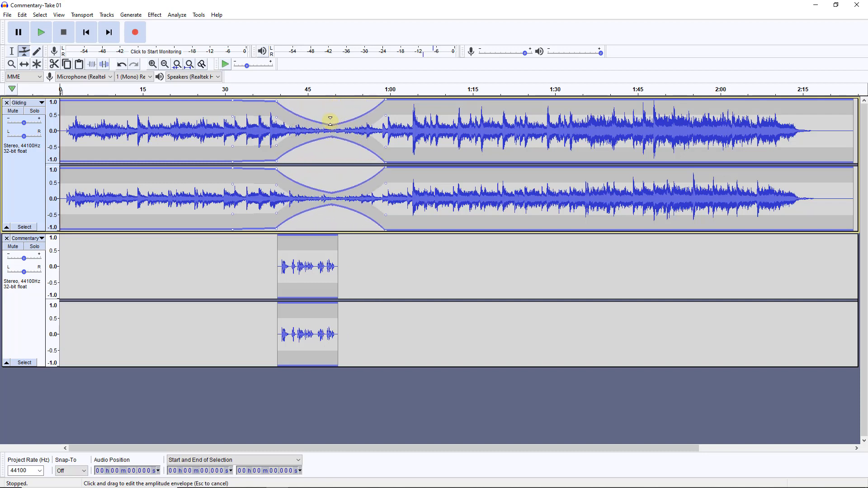
{"action": "left_click_drag", "start_coordinate": [275, 102], "coordinate": [272, 126]}
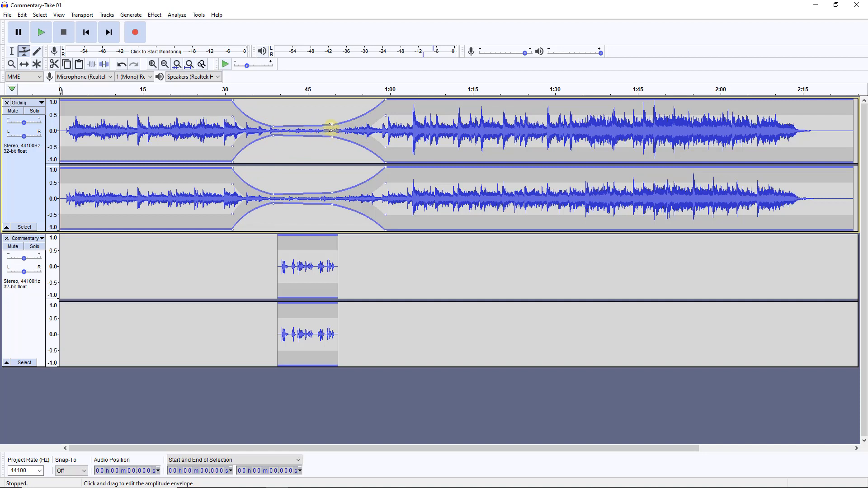
{"action": "left_click_drag", "start_coordinate": [333, 126], "coordinate": [333, 126]}
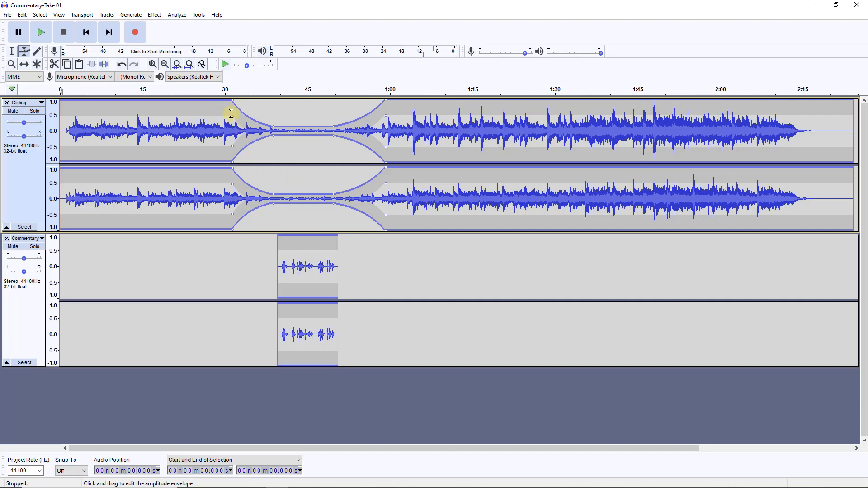
{"action": "left_click_drag", "start_coordinate": [231, 101], "coordinate": [249, 97]}
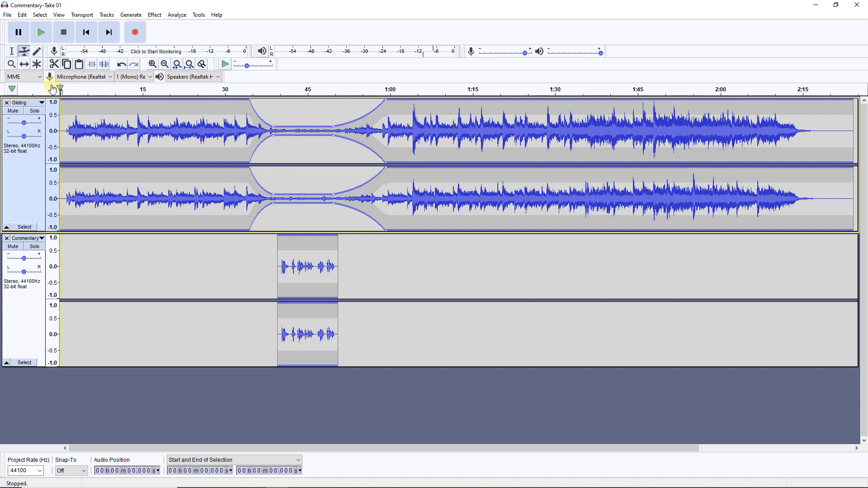
Play the mix from about 0:31 past the commentary to audition the ducked music, and stop playback
{"action": "left_click", "coordinate": [11, 56]}
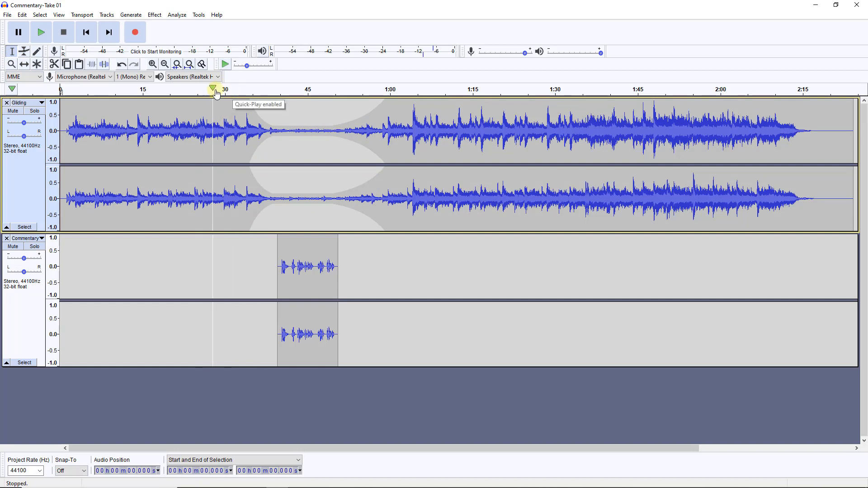
{"action": "left_click", "coordinate": [230, 89]}
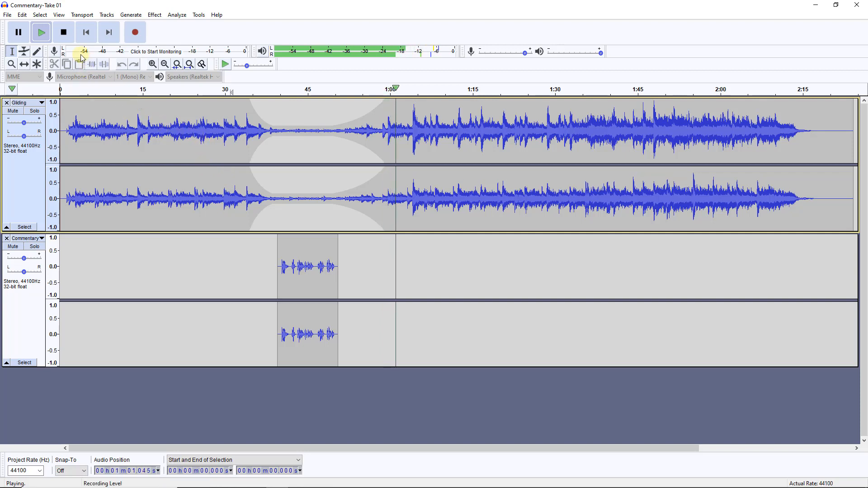
{"action": "left_click", "coordinate": [67, 33]}
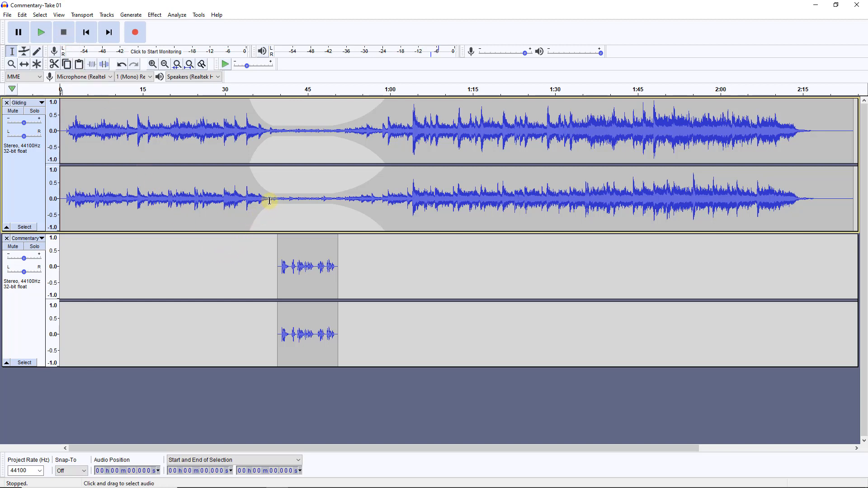
Move the Gliding track's first lowered envelope point to about 0:41 and level the second lowered point with it
{"action": "left_click", "coordinate": [24, 53]}
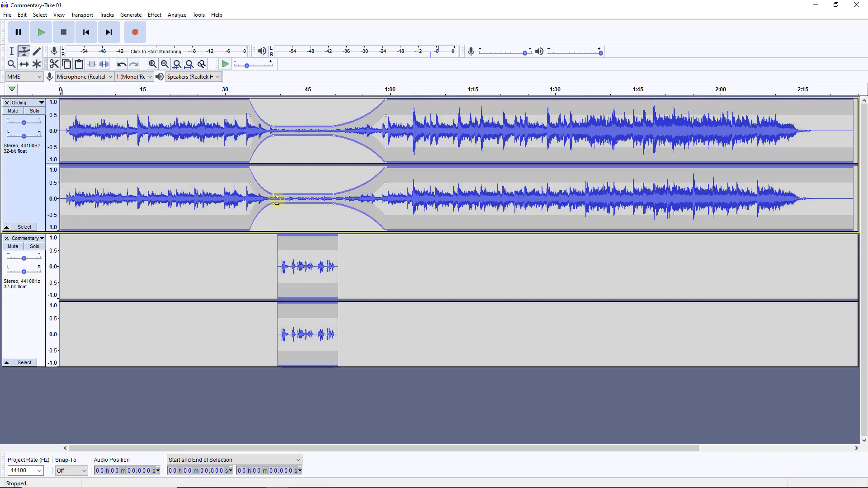
{"action": "left_click_drag", "start_coordinate": [272, 199], "coordinate": [288, 201]}
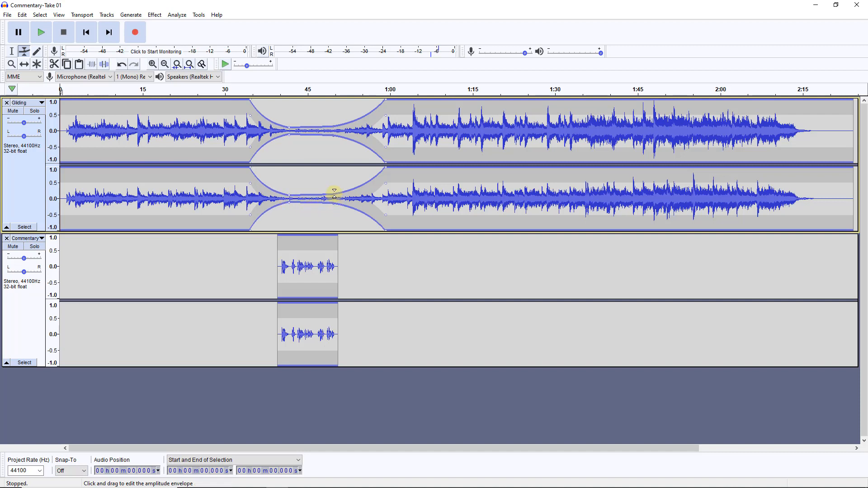
{"action": "left_click_drag", "start_coordinate": [333, 196], "coordinate": [334, 195]}
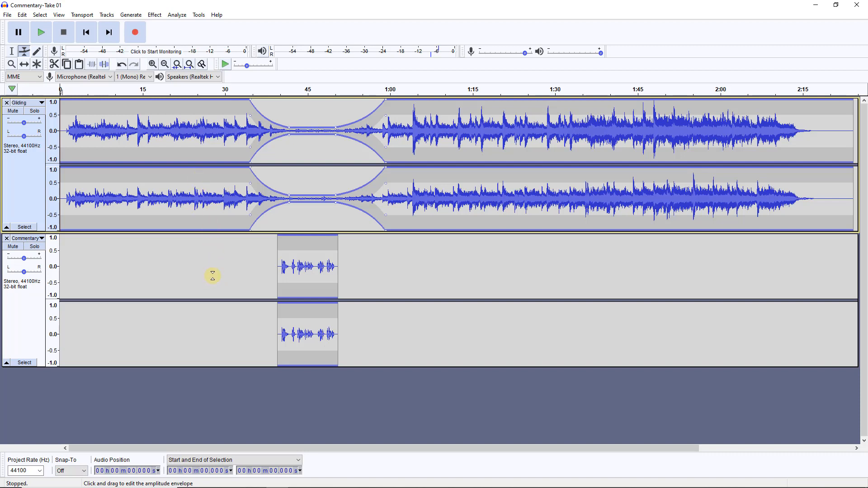
Export the mixed music and commentary tracks as MP3
{"action": "left_click", "coordinate": [7, 16]}
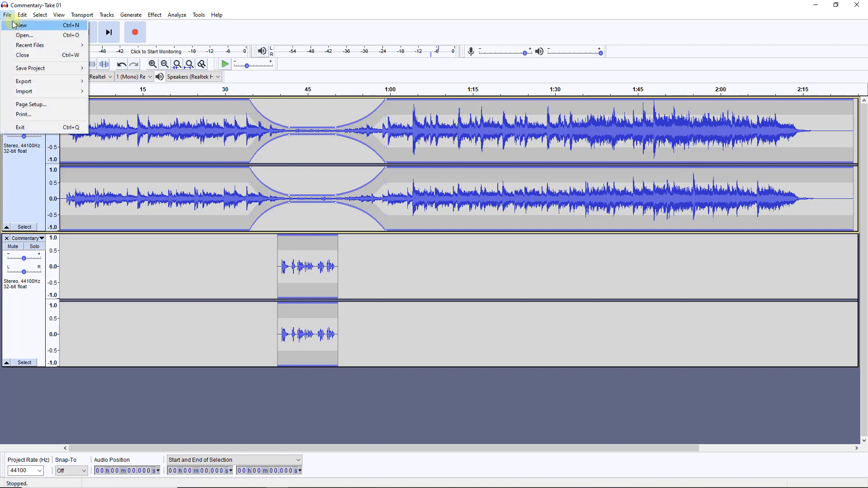
{"action": "mouse_move", "coordinate": [34, 85]}
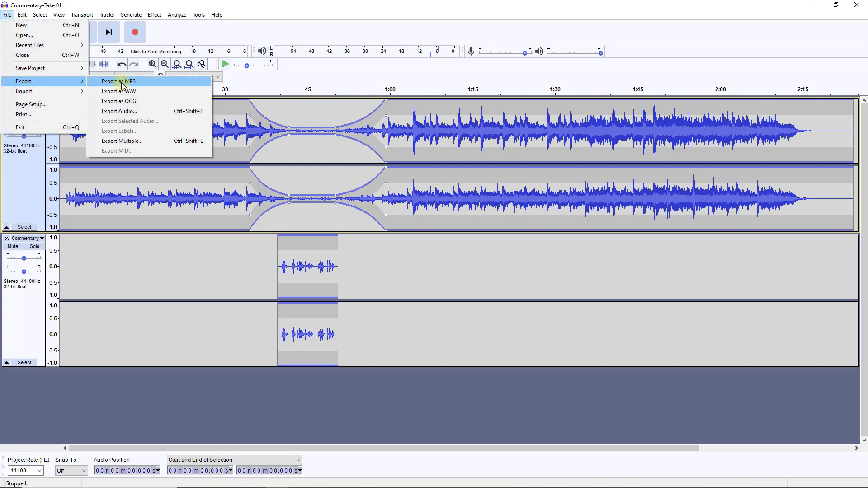
{"action": "left_click", "coordinate": [122, 83]}
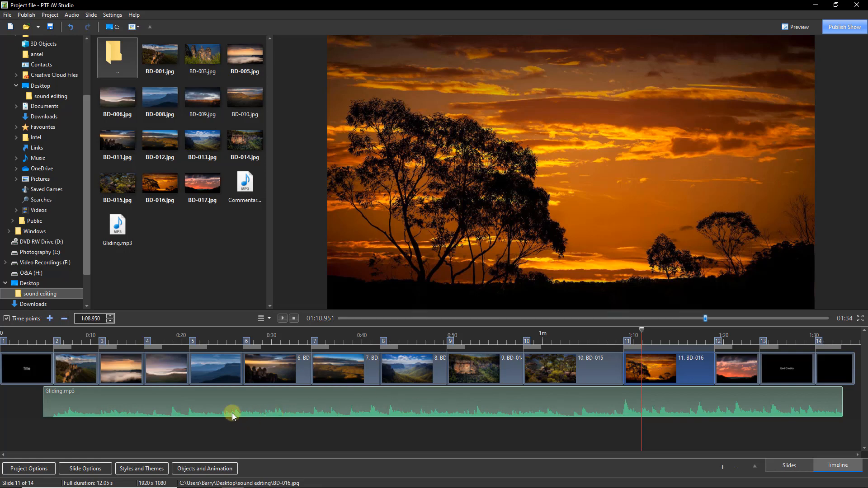
In PTE AV Studio, lock the Gliding.mp3 track on the timeline, and unlock it again
{"action": "right_click", "coordinate": [173, 401]}
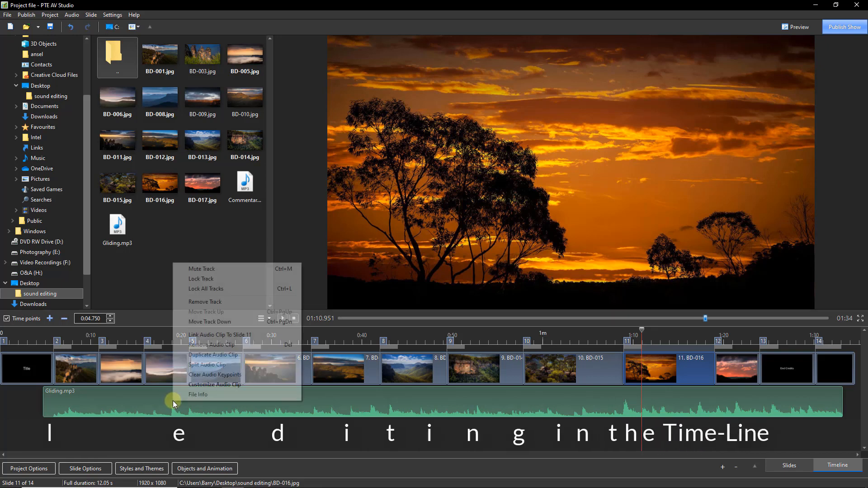
{"action": "left_click", "coordinate": [205, 280]}
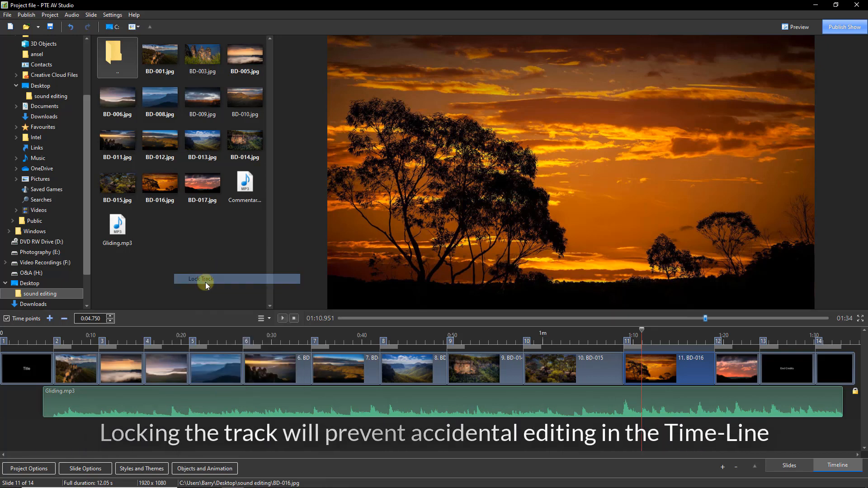
{"action": "right_click", "coordinate": [214, 400]}
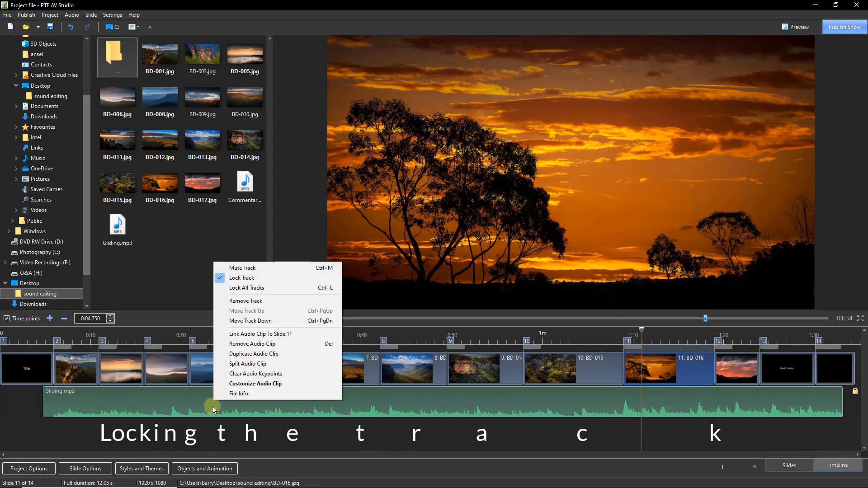
{"action": "left_click", "coordinate": [251, 281]}
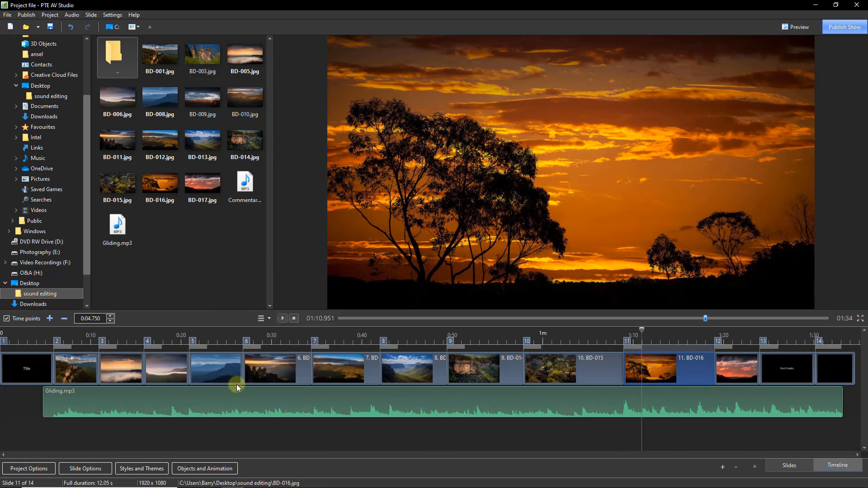
Mute the Gliding.mp3 track on the timeline, and unmute it again
{"action": "right_click", "coordinate": [142, 401]}
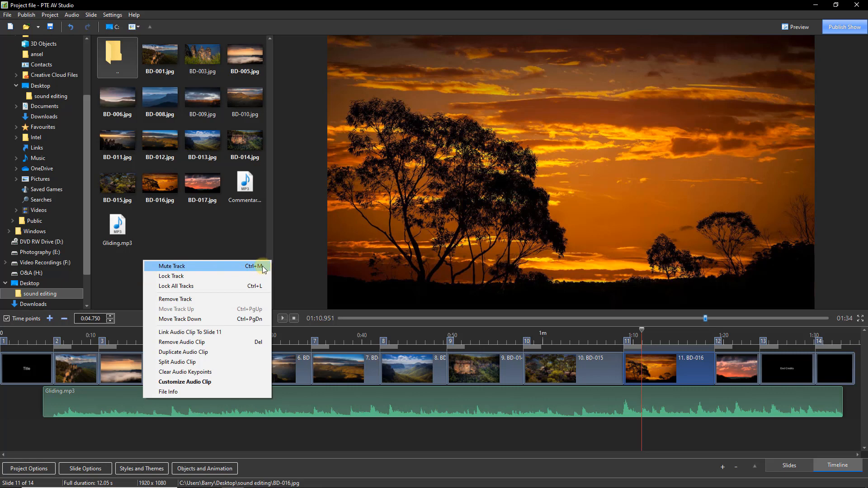
{"action": "left_click", "coordinate": [171, 268]}
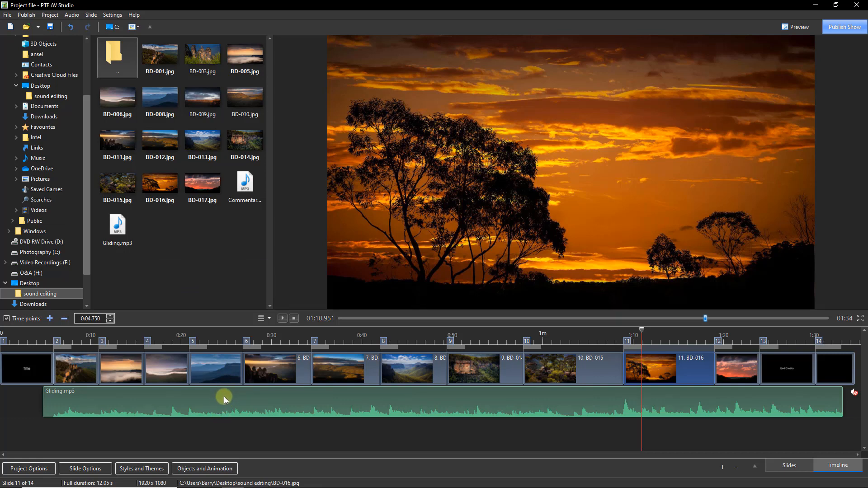
{"action": "right_click", "coordinate": [213, 399]}
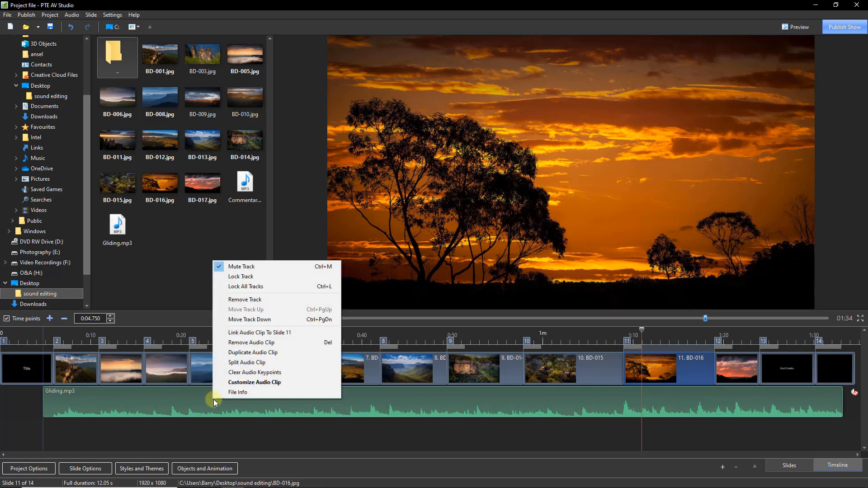
{"action": "key", "text": "Escape"}
{"action": "right_click", "coordinate": [213, 400]}
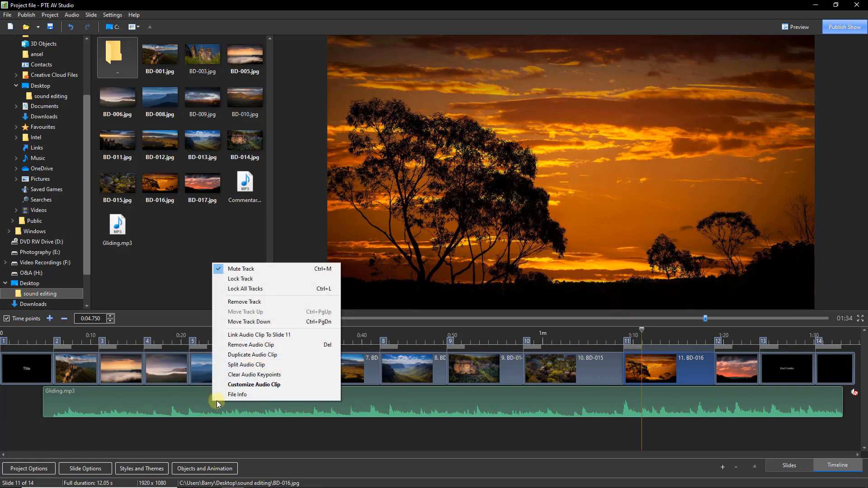
{"action": "left_click", "coordinate": [243, 270]}
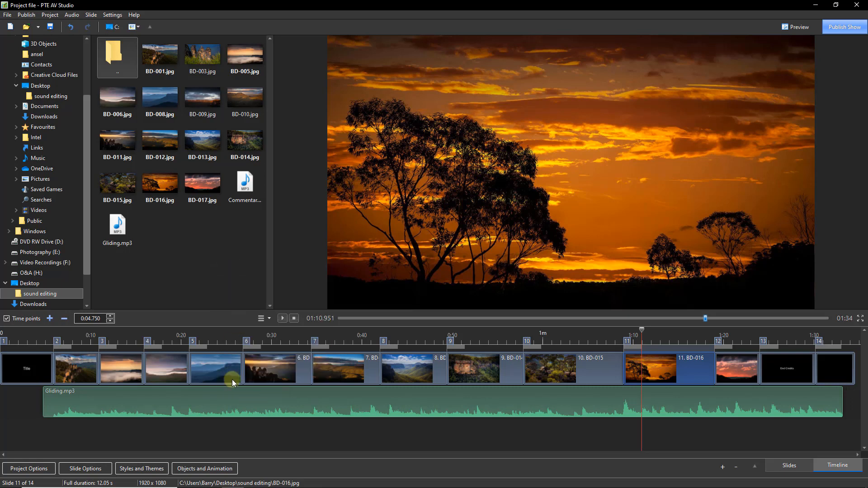
Open the Gliding.mp3 clip's audio settings, link the clip to slide 1, and remove the link
{"action": "double_click", "coordinate": [222, 397]}
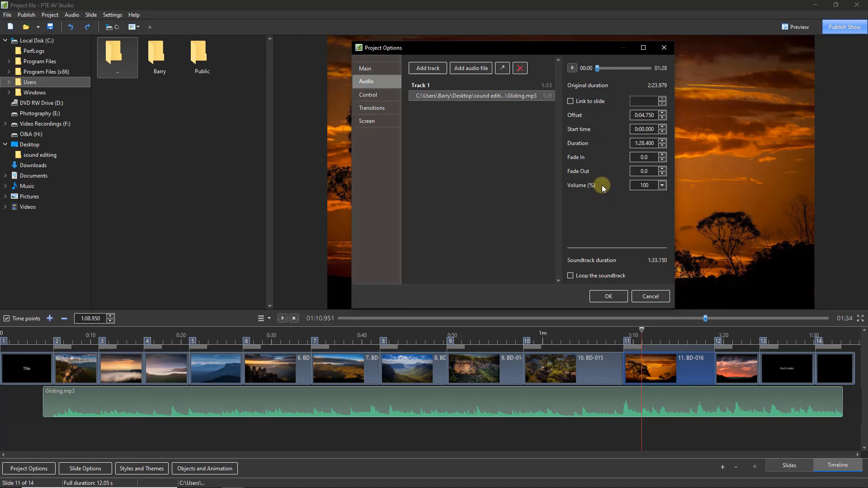
{"action": "left_click", "coordinate": [570, 101]}
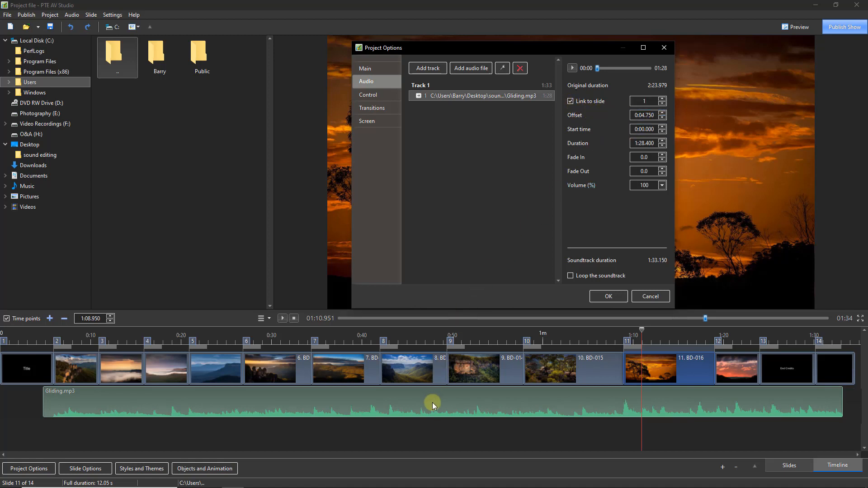
{"action": "left_click", "coordinate": [570, 102]}
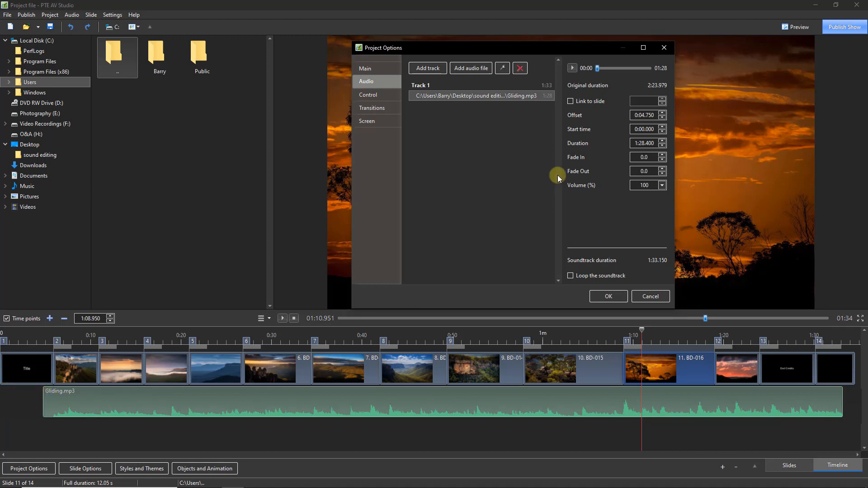
Open the Gliding.mp3 clip's offset value for editing
{"action": "double_click", "coordinate": [643, 115]}
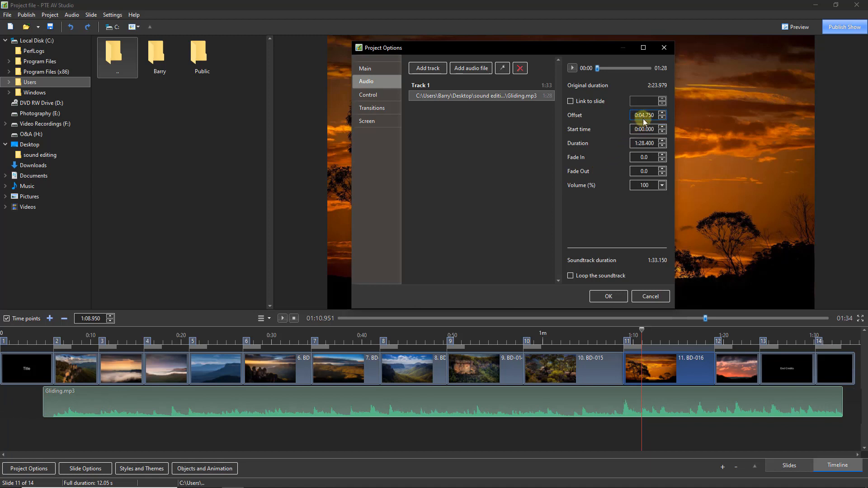